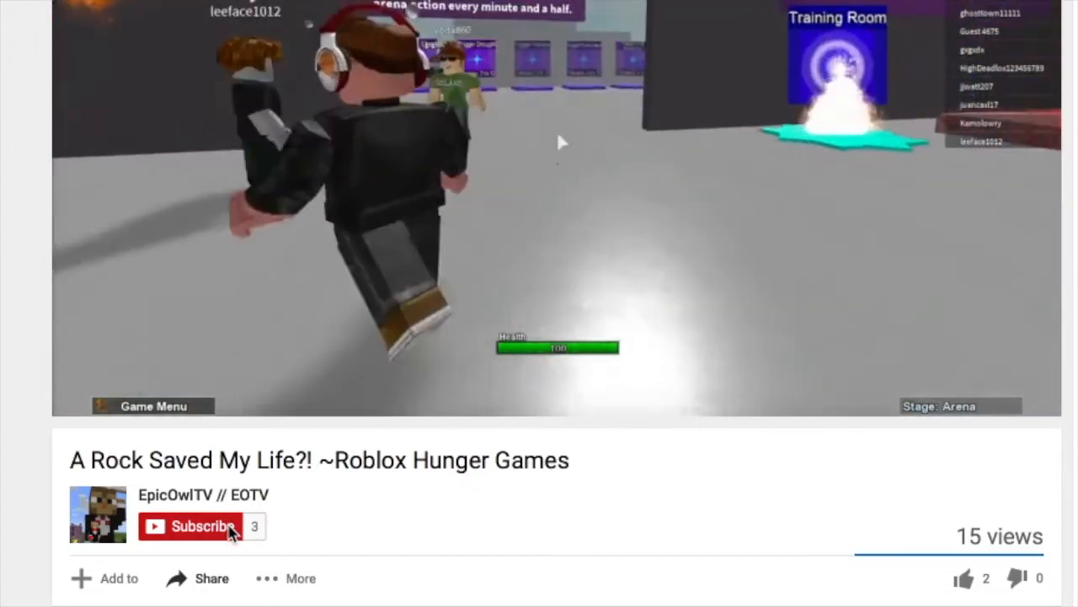
# Subscribe to the EpicOwlTV // EOTV channel and turn on all notifications for it.
pyautogui.click(232, 529)
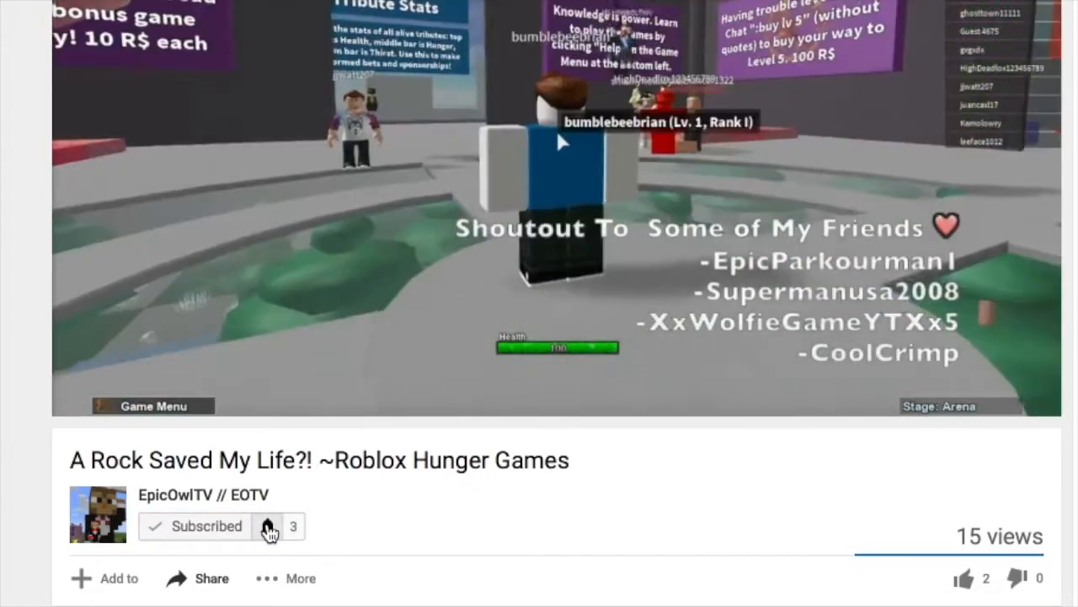
pyautogui.click(268, 529)
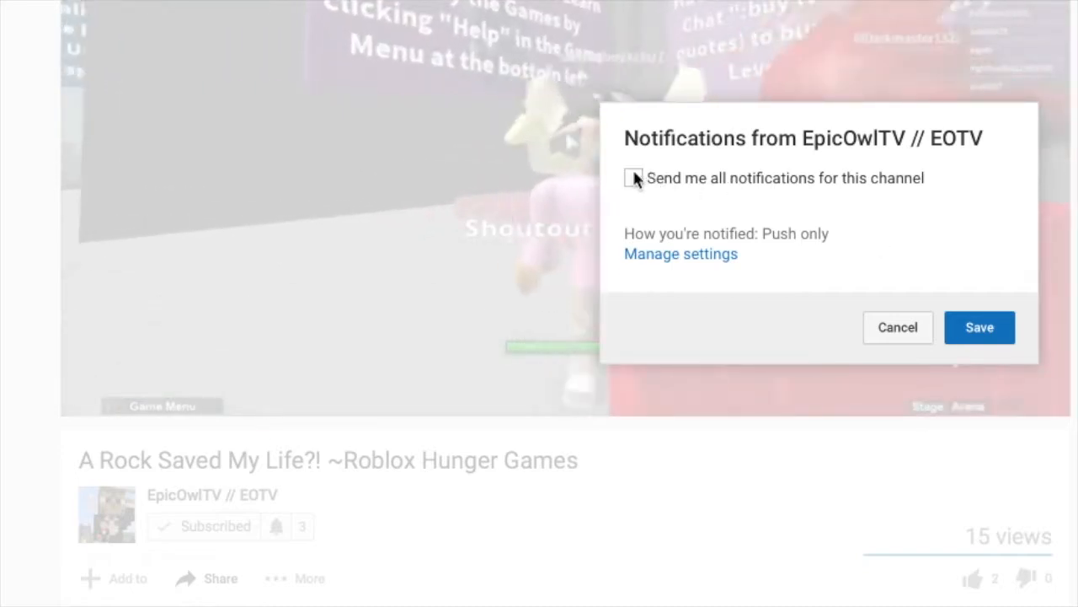
pyautogui.click(634, 178)
pyautogui.click(999, 333)
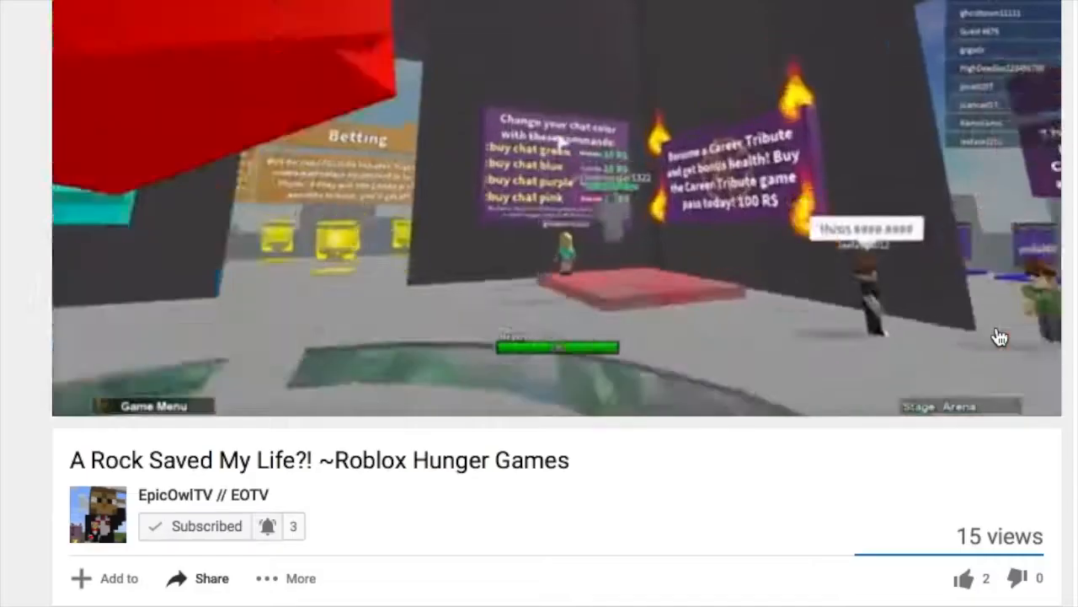
# Like the video and write a public comment beginning "#Epic Squad! Loved this".
pyautogui.scroll(-3, 834, 409)
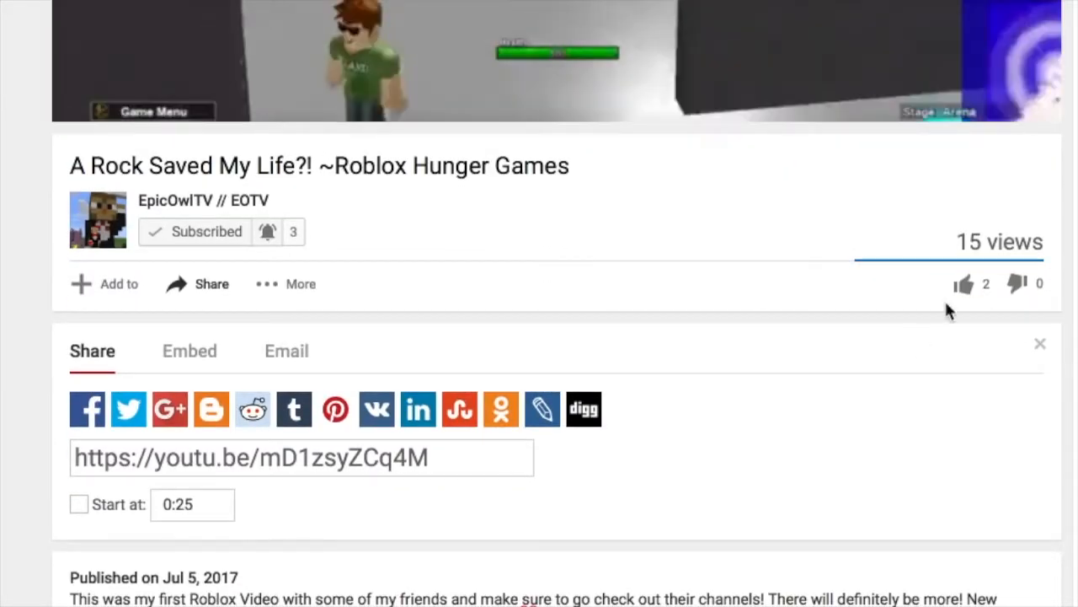
pyautogui.click(962, 285)
pyautogui.scroll(-5, 822, 453)
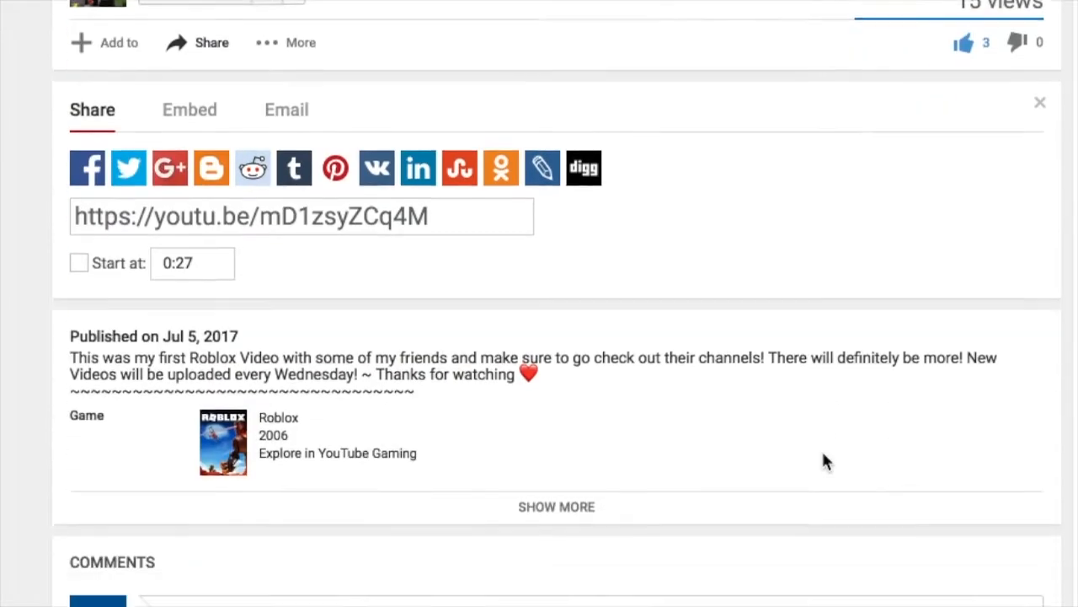
pyautogui.click(564, 468)
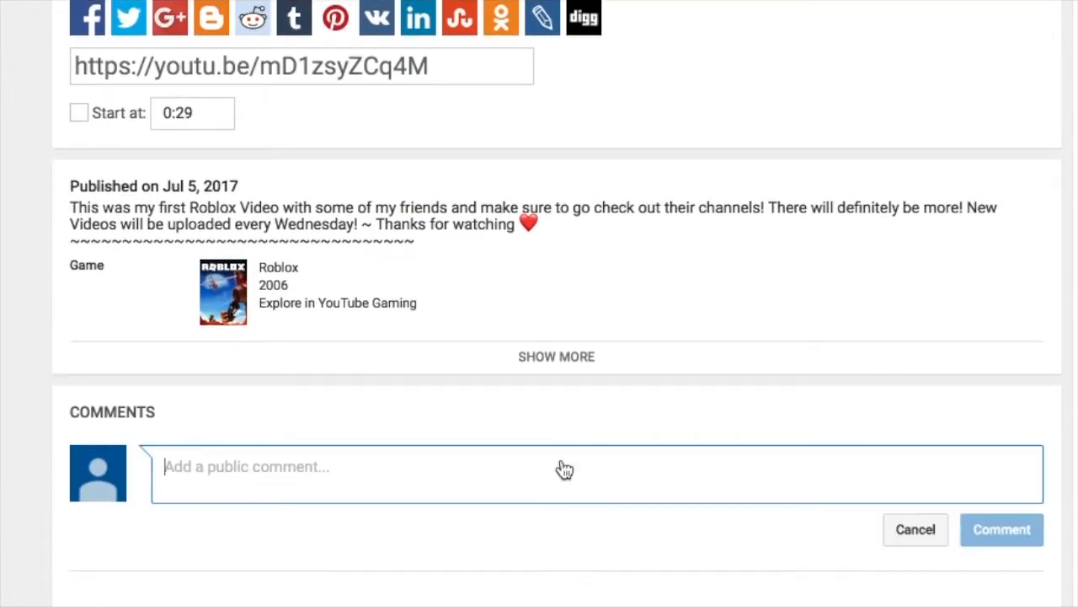
pyautogui.write('#Epic Squad!')
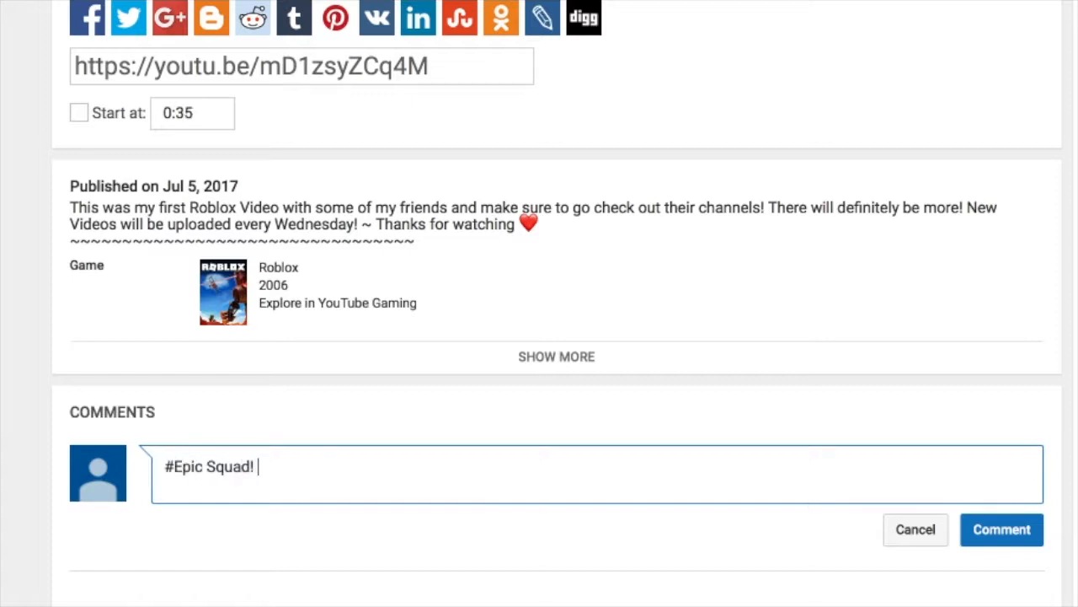
pyautogui.write('Loved this vide')
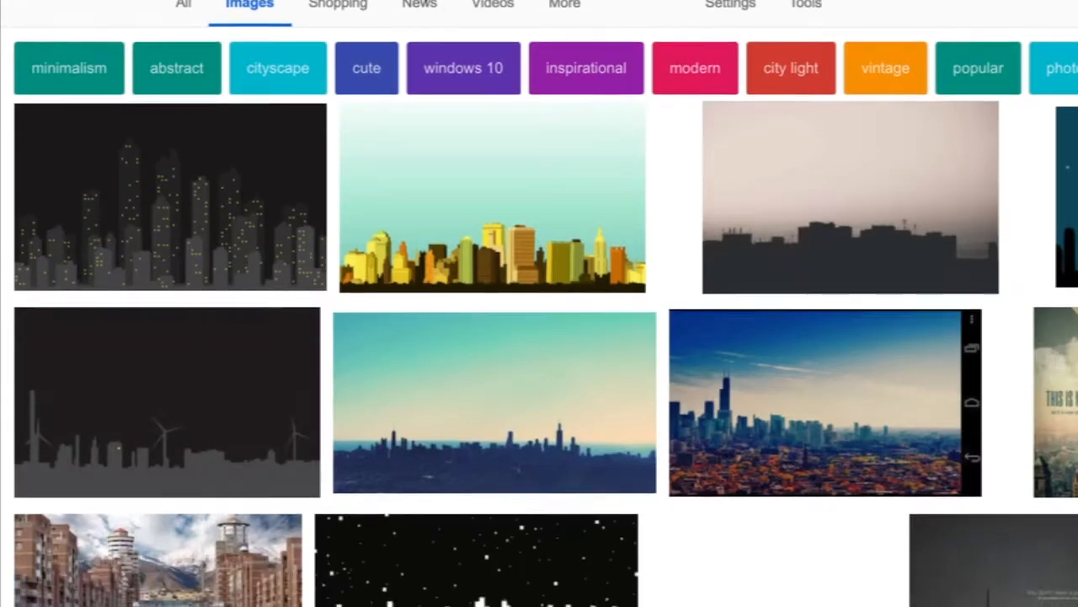
# Find the white emaze.com background with a grey city skyline in the image results and save it to the desktop.
pyautogui.scroll(-9, 399, 379)
pyautogui.scroll(-10, 399, 378)
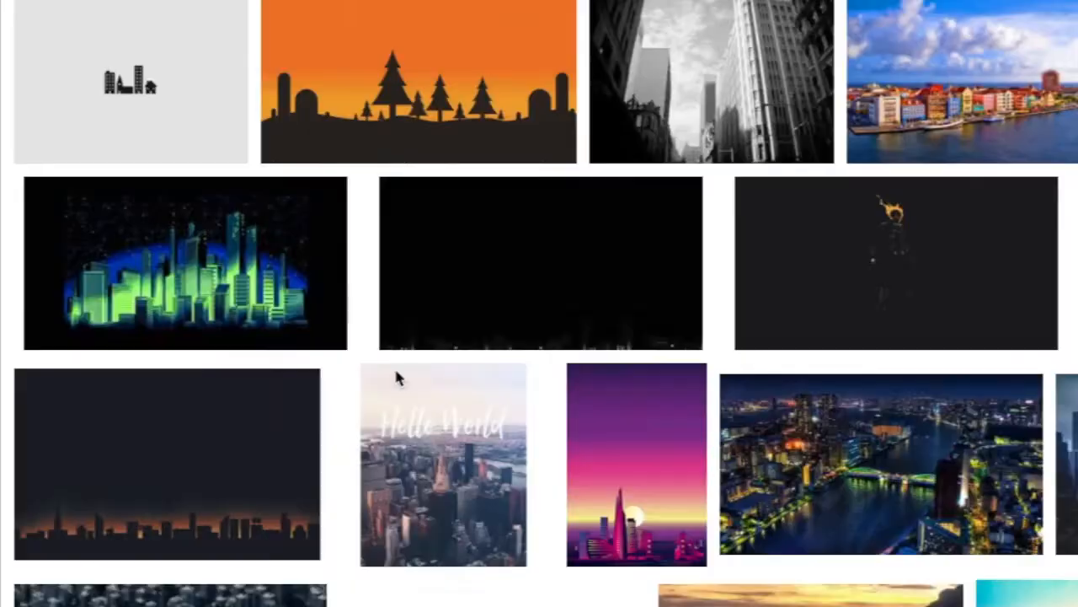
pyautogui.scroll(-12, 400, 379)
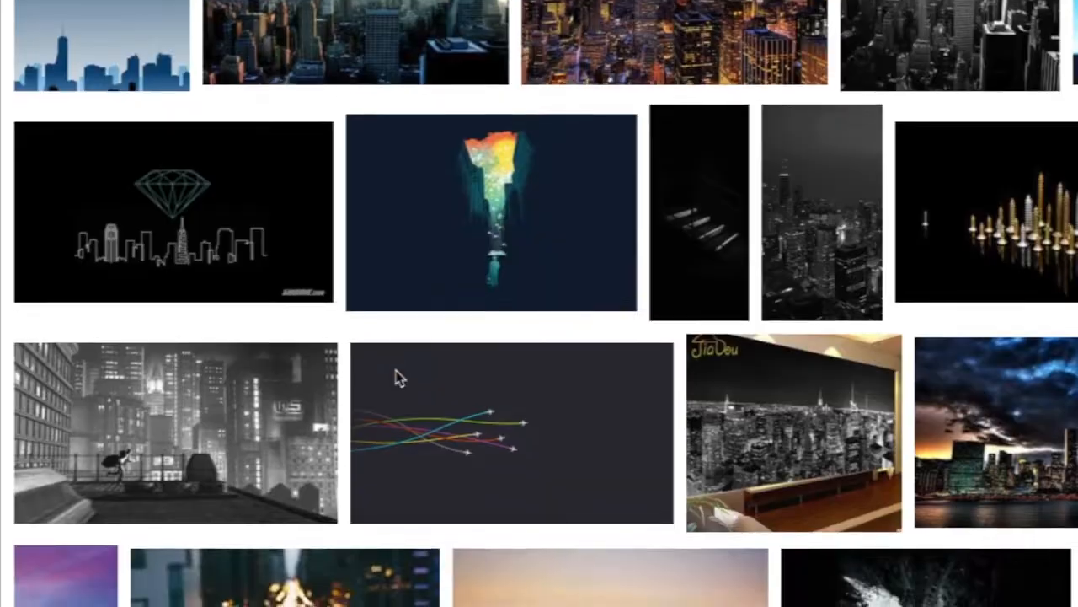
pyautogui.scroll(-10, 397, 379)
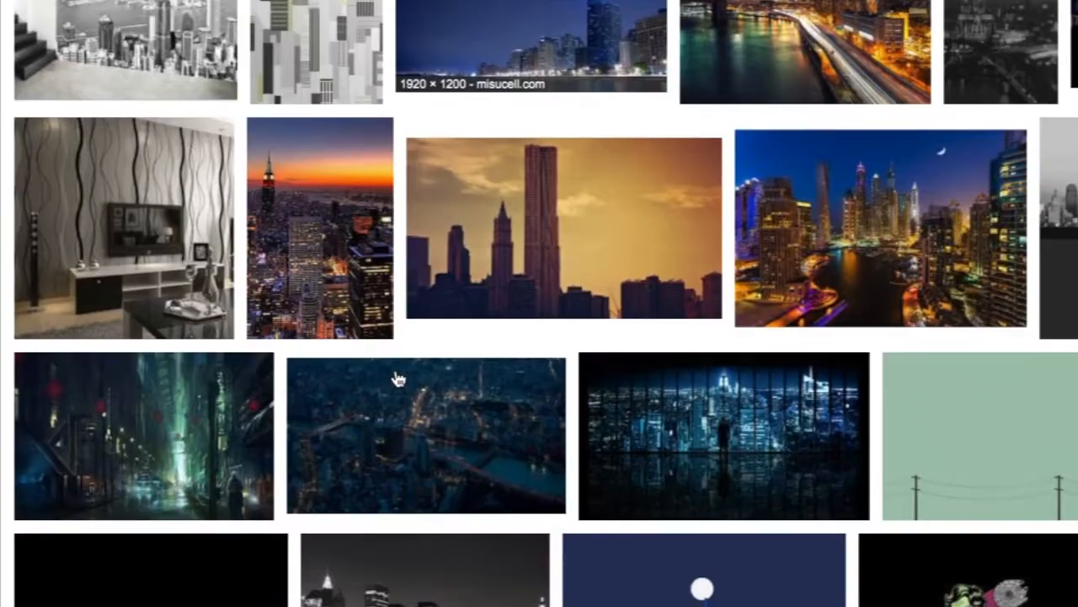
pyautogui.scroll(-10, 398, 379)
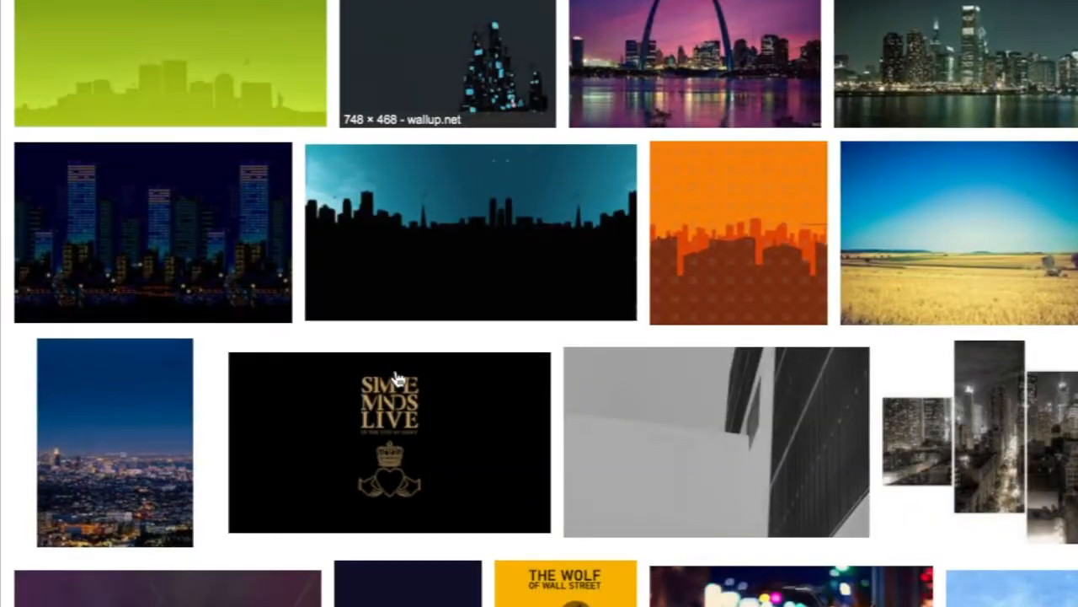
pyautogui.scroll(-11, 398, 379)
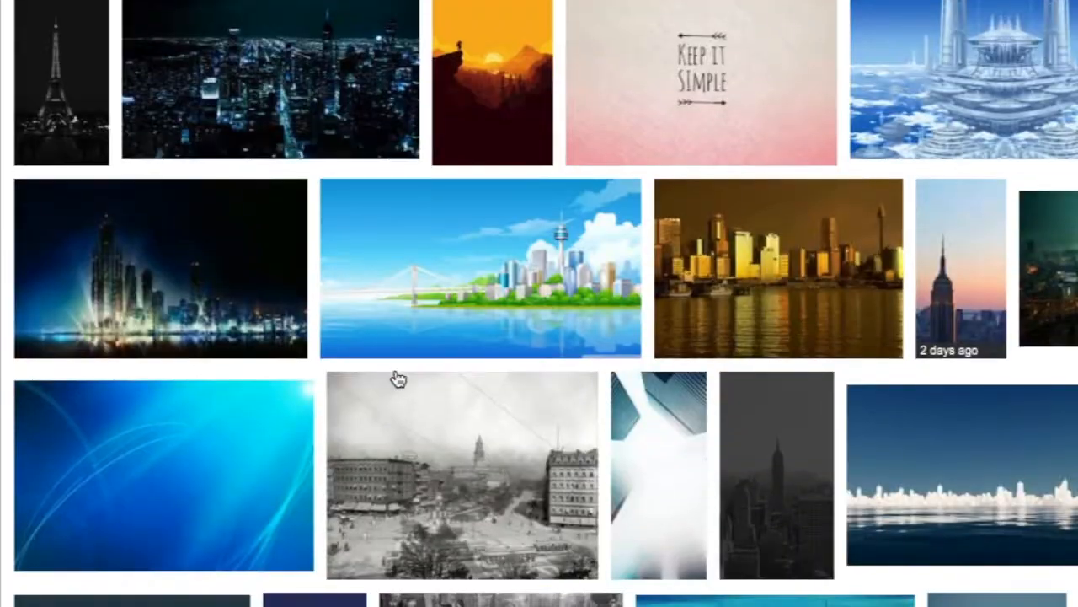
pyautogui.scroll(-10, 398, 380)
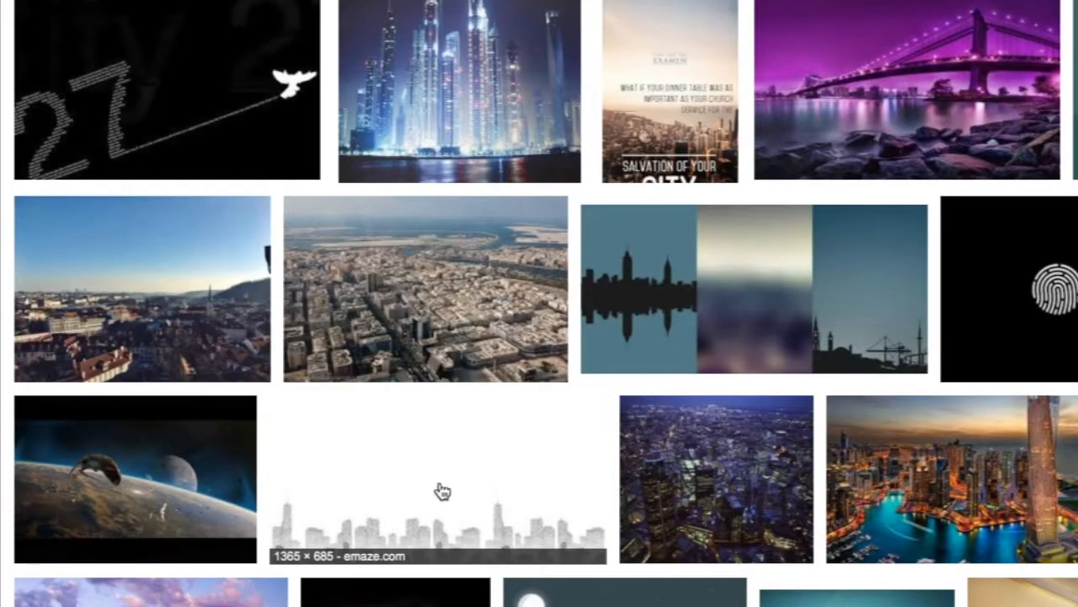
pyautogui.click(426, 478)
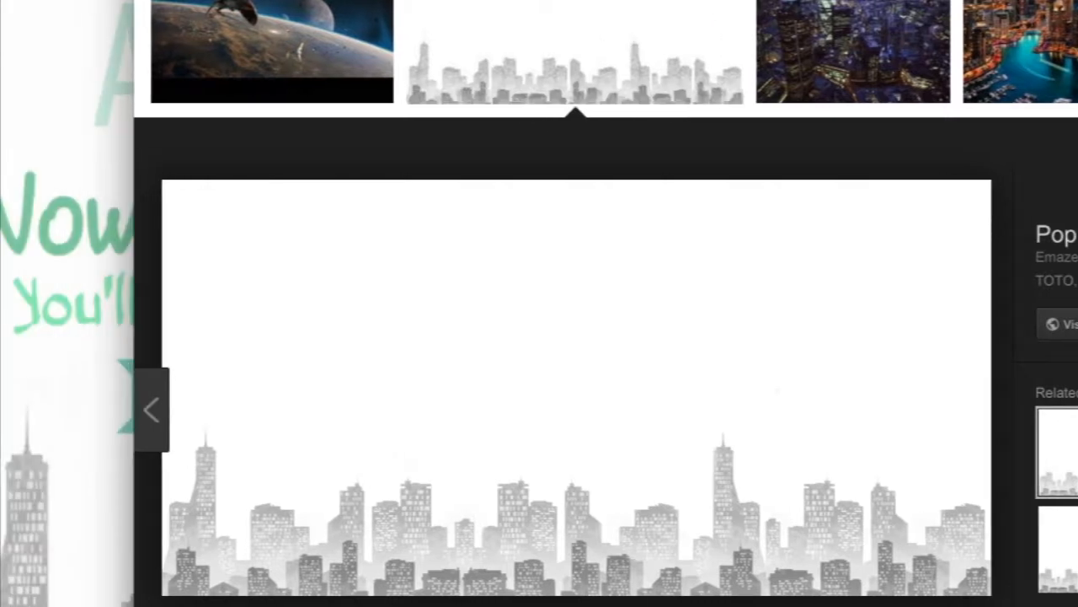
pyautogui.moveTo(338, 437); pyautogui.dragTo(59, 352)
pyautogui.moveTo(540, 2); pyautogui.dragTo(404, 2)
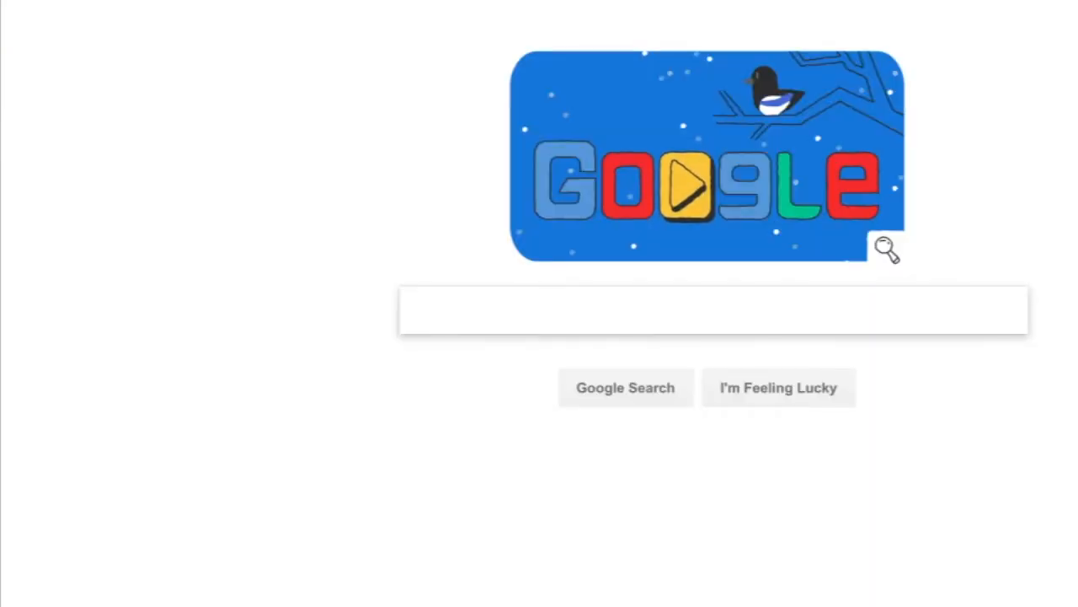
# Go to the Pixlr website and launch the Pixlr Express editor.
pyautogui.press('super+l')
pyautogui.write('pixlr')
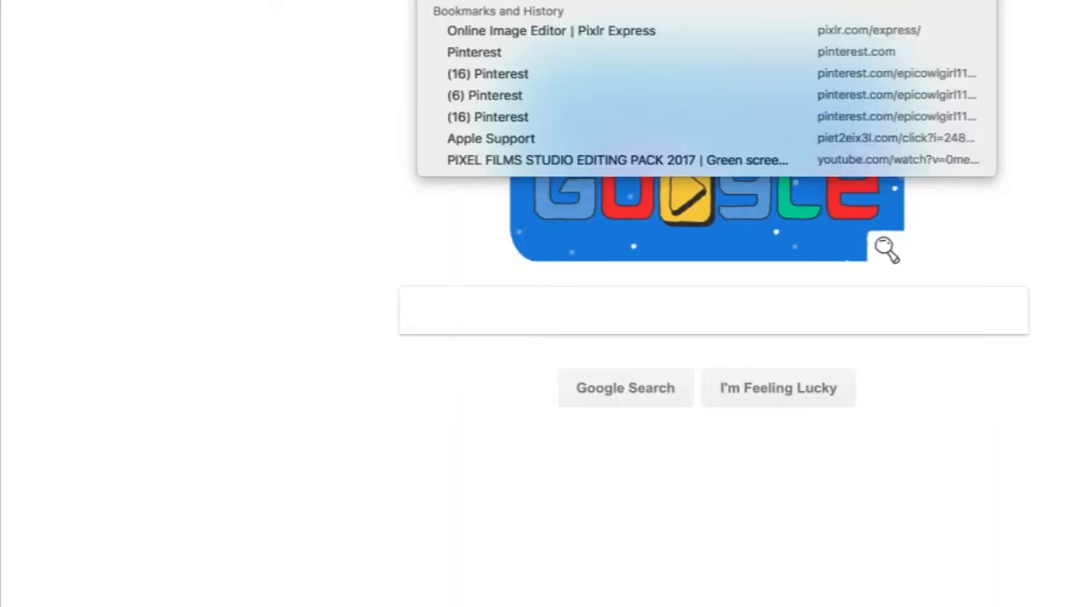
pyautogui.press('Return')
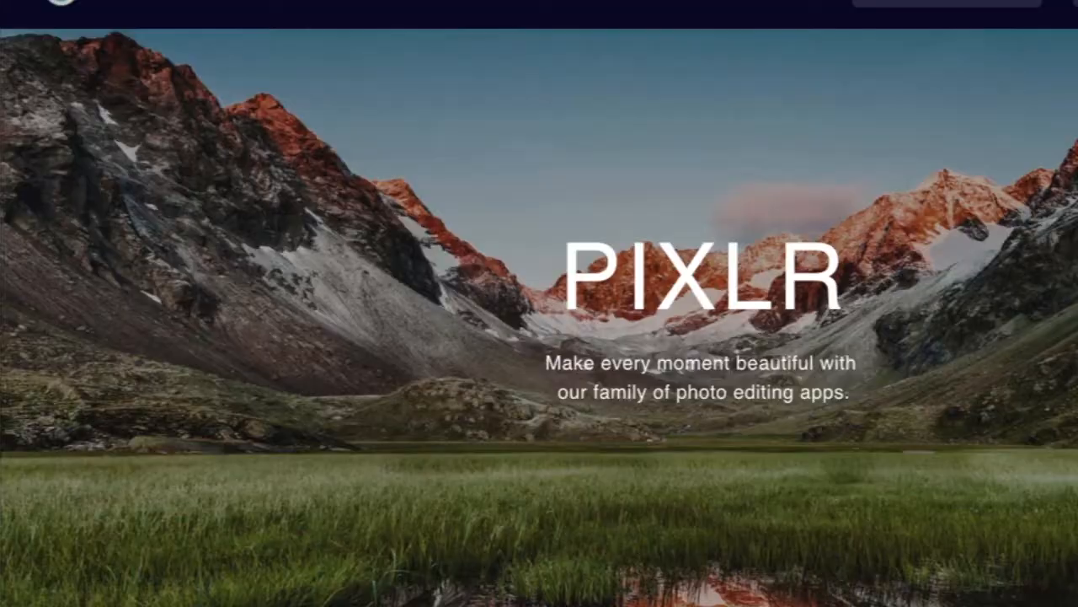
pyautogui.scroll(-5, 639, 303)
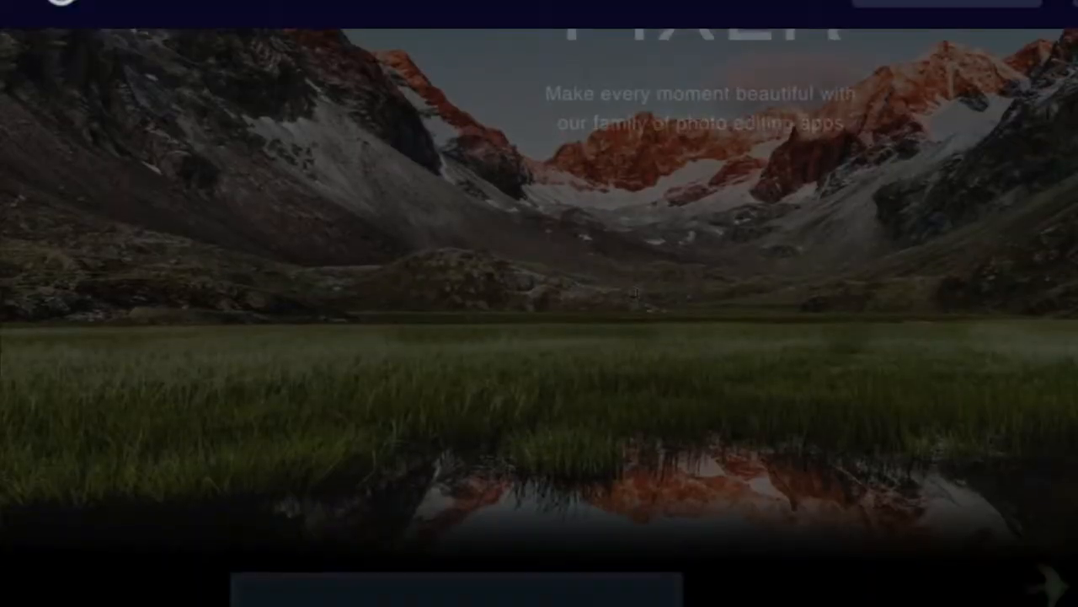
pyautogui.scroll(-5, 637, 296)
pyautogui.scroll(3, 637, 296)
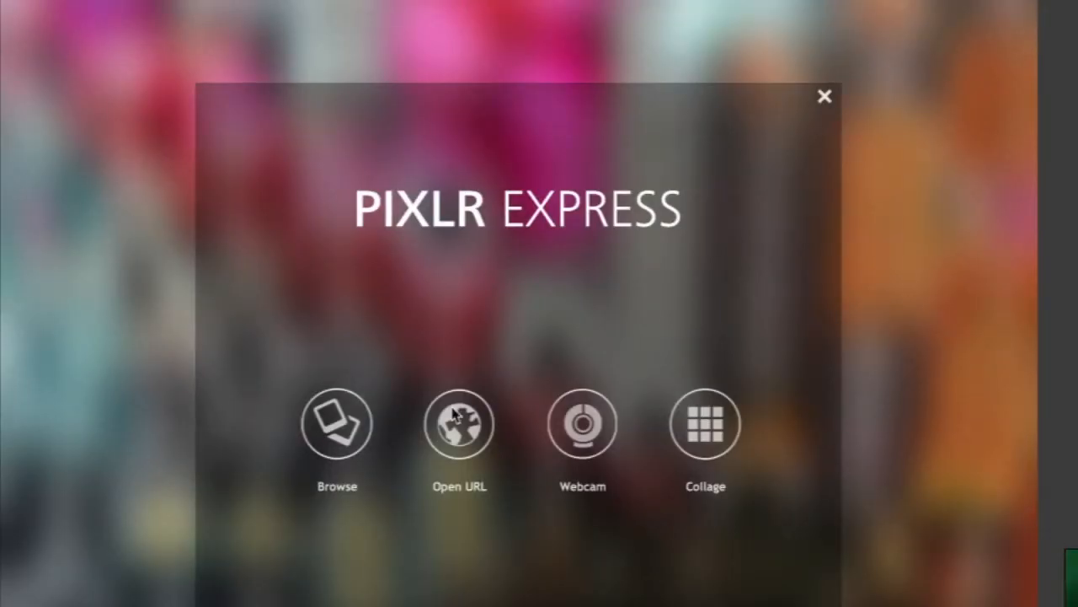
# Open the image light__4_.png from the Desktop folder for editing.
pyautogui.click(355, 435)
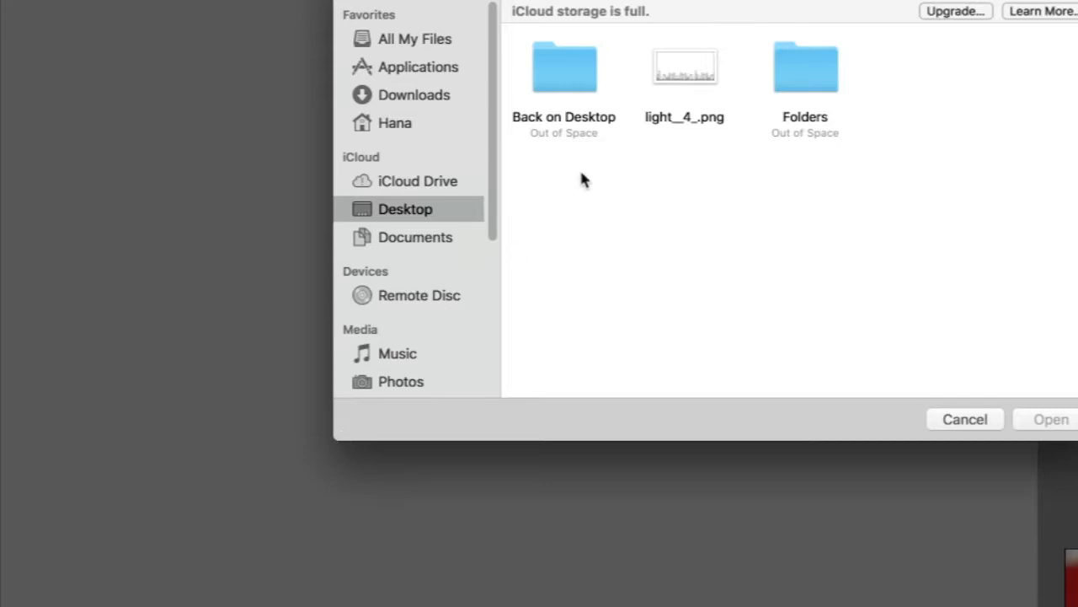
pyautogui.click(680, 75)
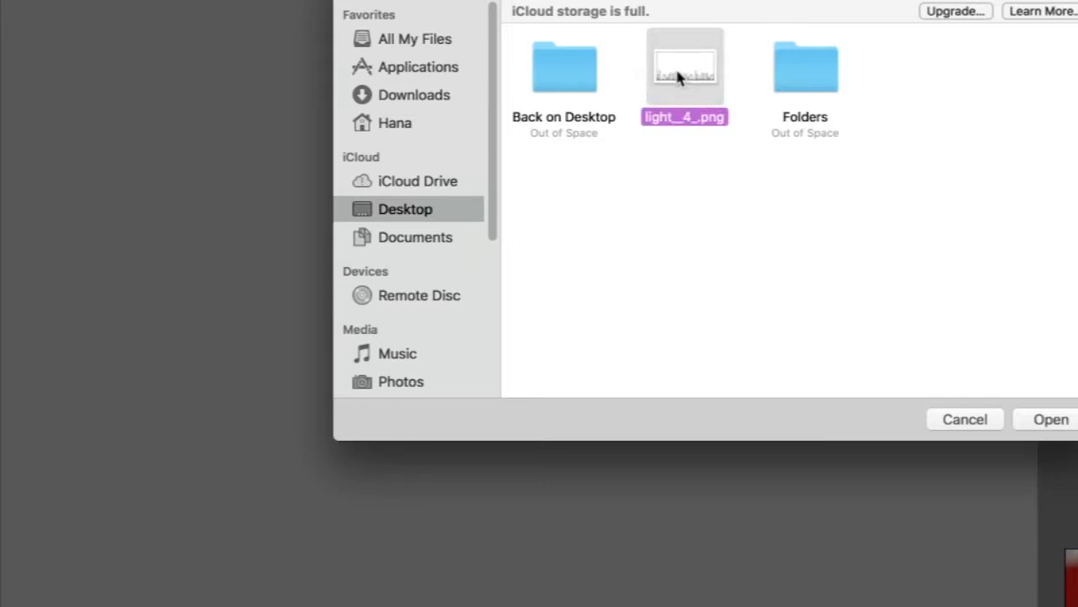
pyautogui.click(1039, 421)
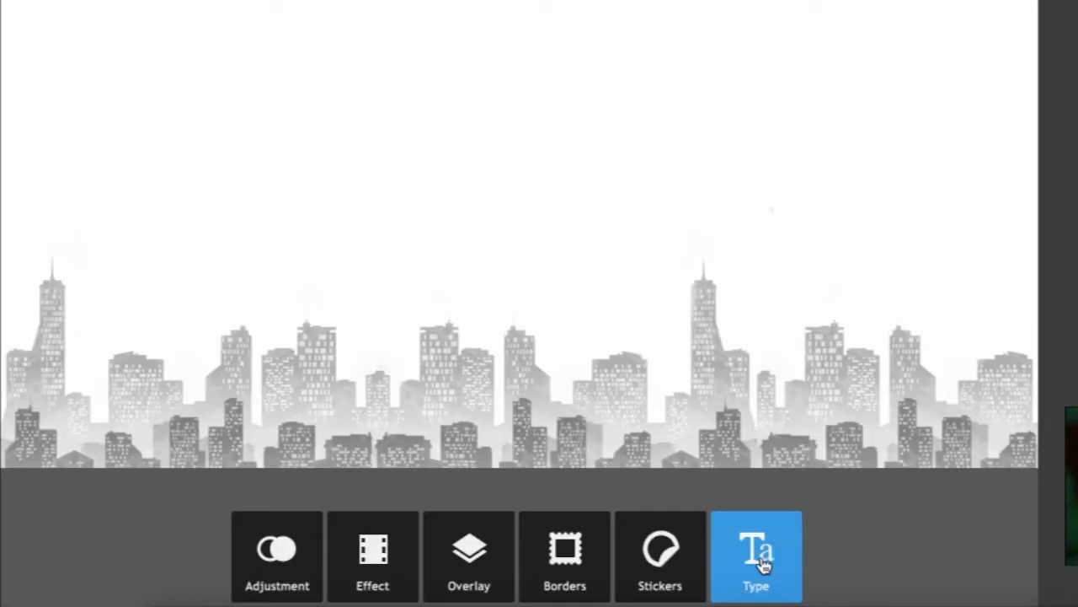
# Add the text "One Short Day" to the image in the Retro font East Market.
pyautogui.click(759, 560)
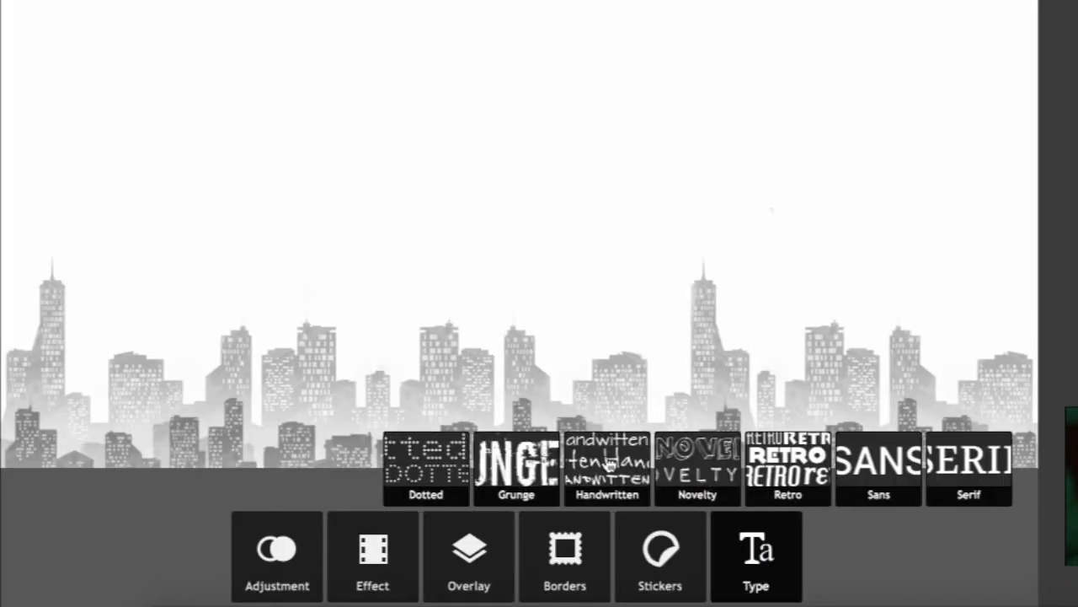
pyautogui.click(809, 455)
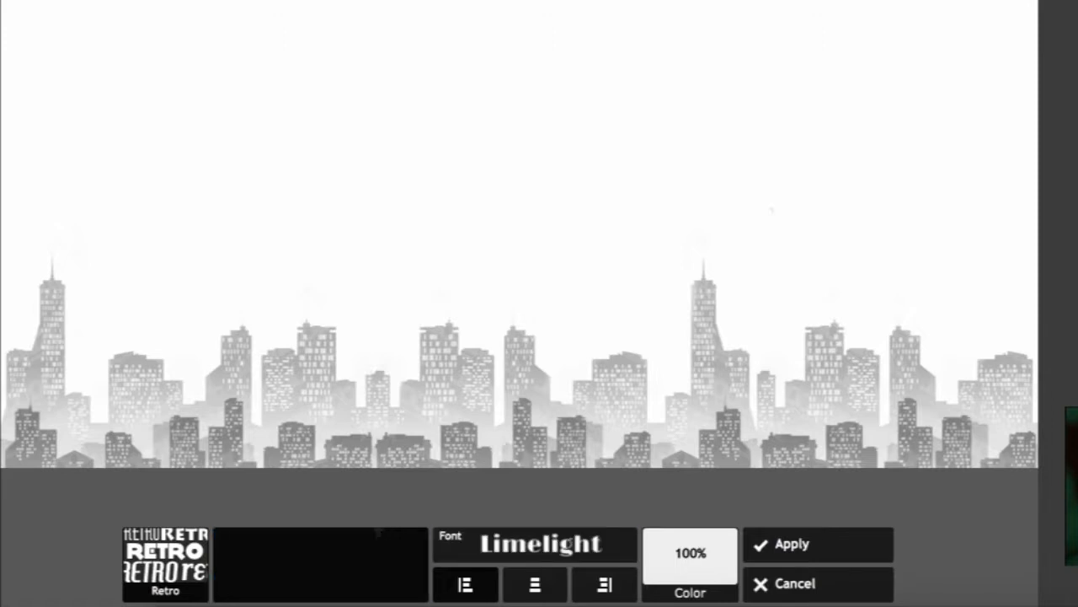
pyautogui.click(480, 549)
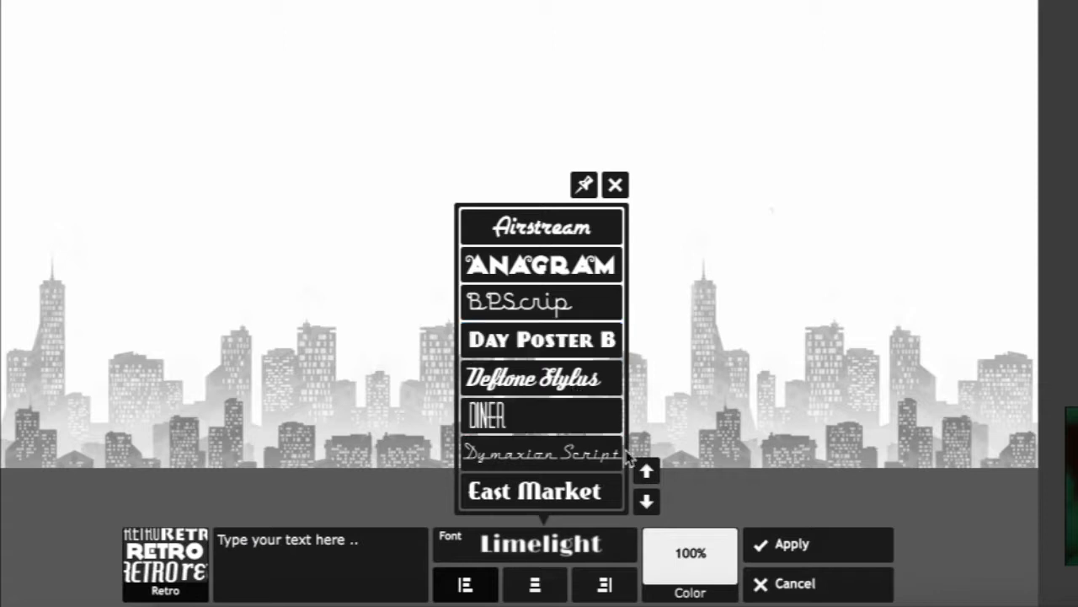
pyautogui.click(595, 499)
pyautogui.click(375, 575)
pyautogui.write('On')
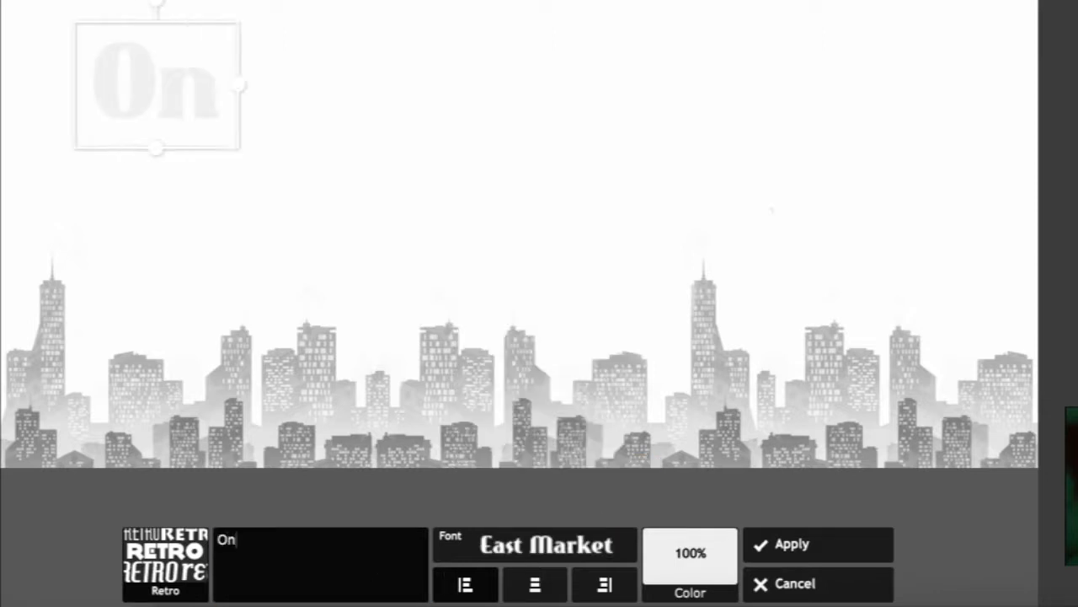
pyautogui.write('e Short')
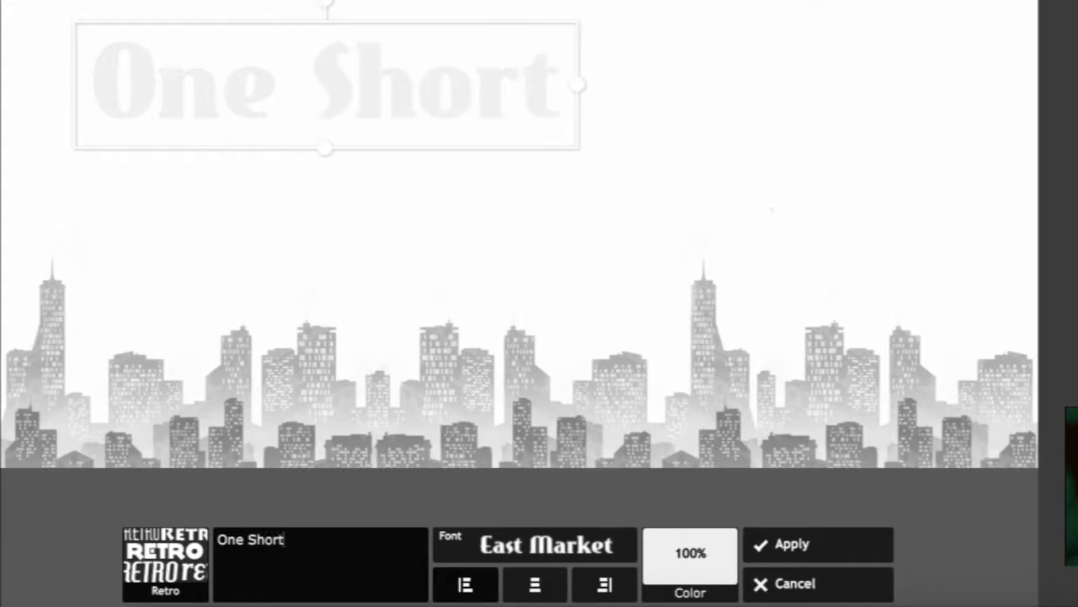
pyautogui.write(' Day')
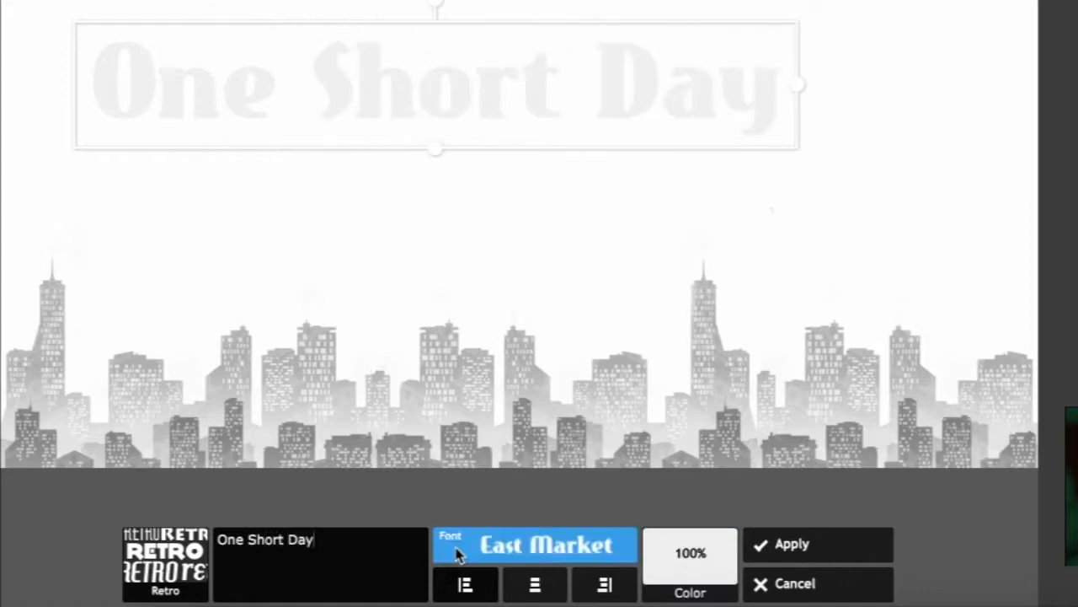
# Color the "One Short Day" text emerald green and fit it at a smaller size into the image's upper-left corner.
pyautogui.click(669, 555)
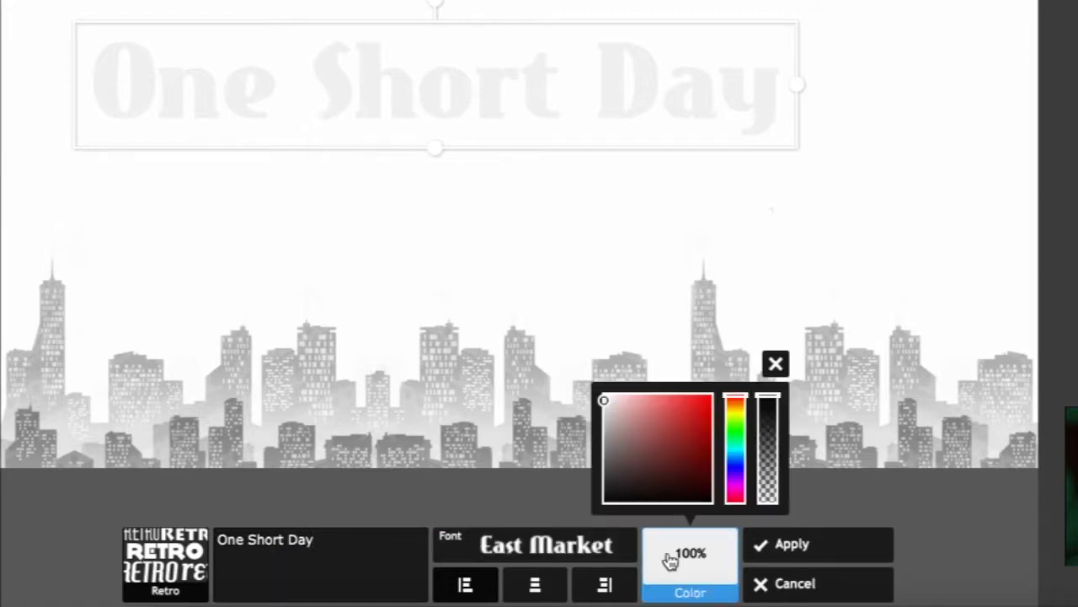
pyautogui.moveTo(733, 407); pyautogui.dragTo(737, 429)
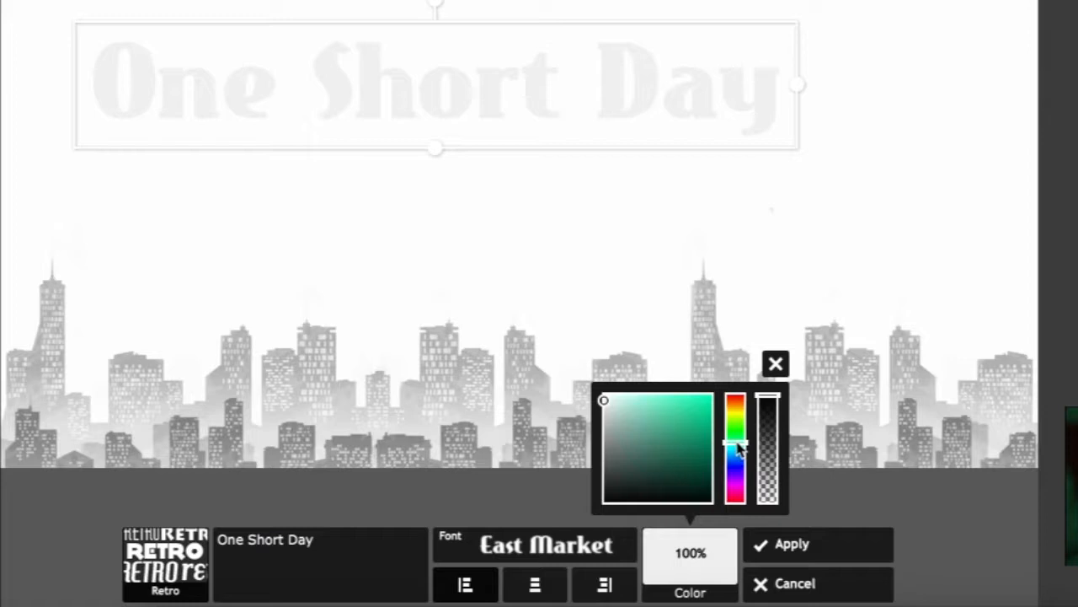
pyautogui.moveTo(613, 404); pyautogui.dragTo(687, 423)
pyautogui.moveTo(592, 111); pyautogui.dragTo(510, 35)
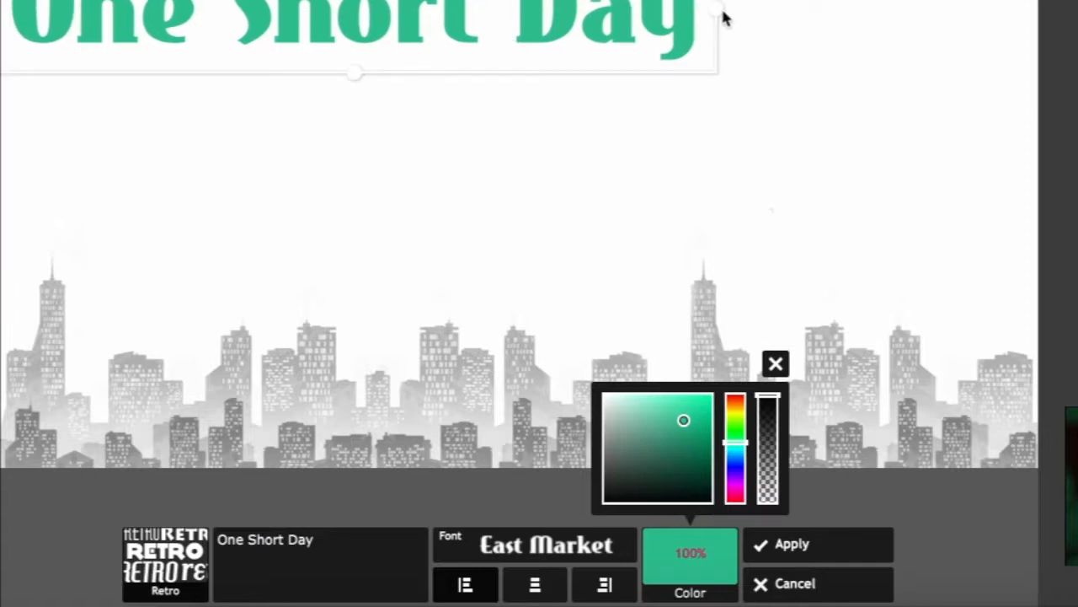
pyautogui.moveTo(705, 19); pyautogui.dragTo(516, 2)
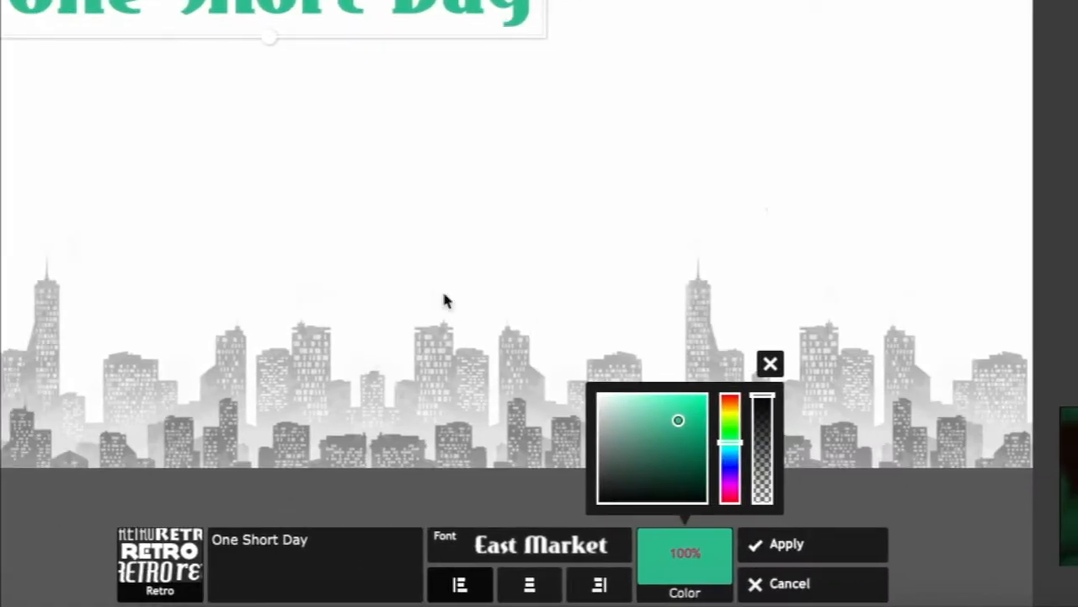
# Extend the title to read "One Short Day..." and apply it to the image.
pyautogui.click(343, 538)
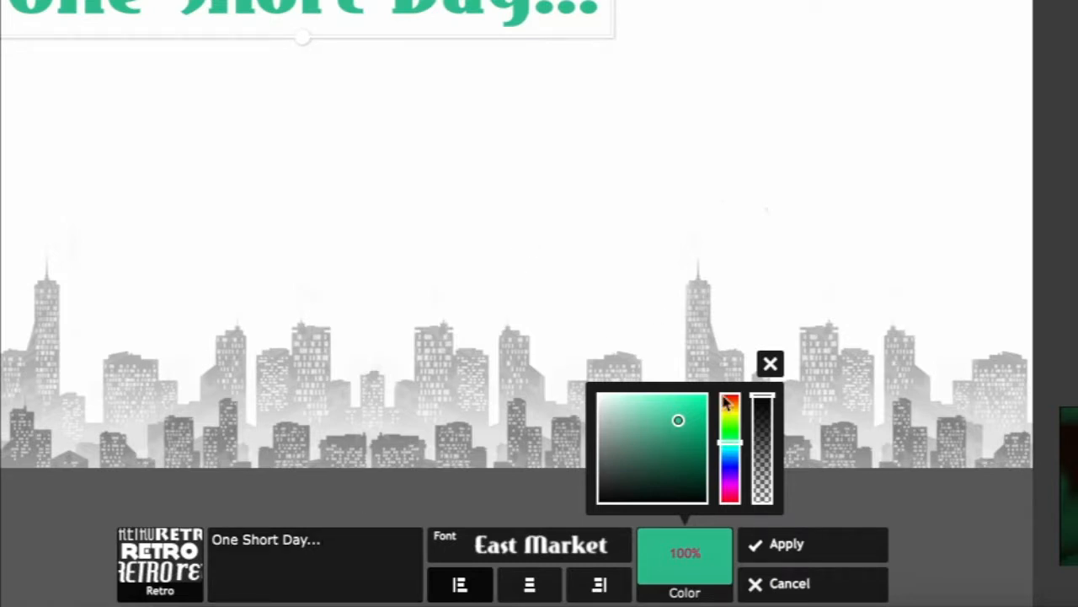
pyautogui.click(816, 545)
# Start a new text in the Sans category and choose the font Ropa Sans for it.
pyautogui.click(779, 467)
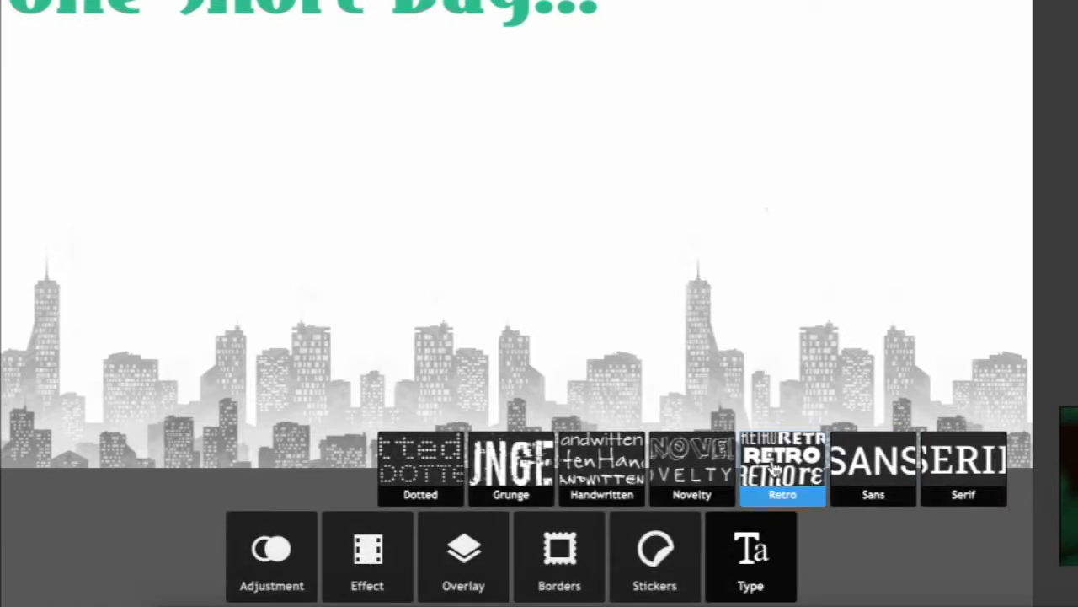
pyautogui.click(552, 539)
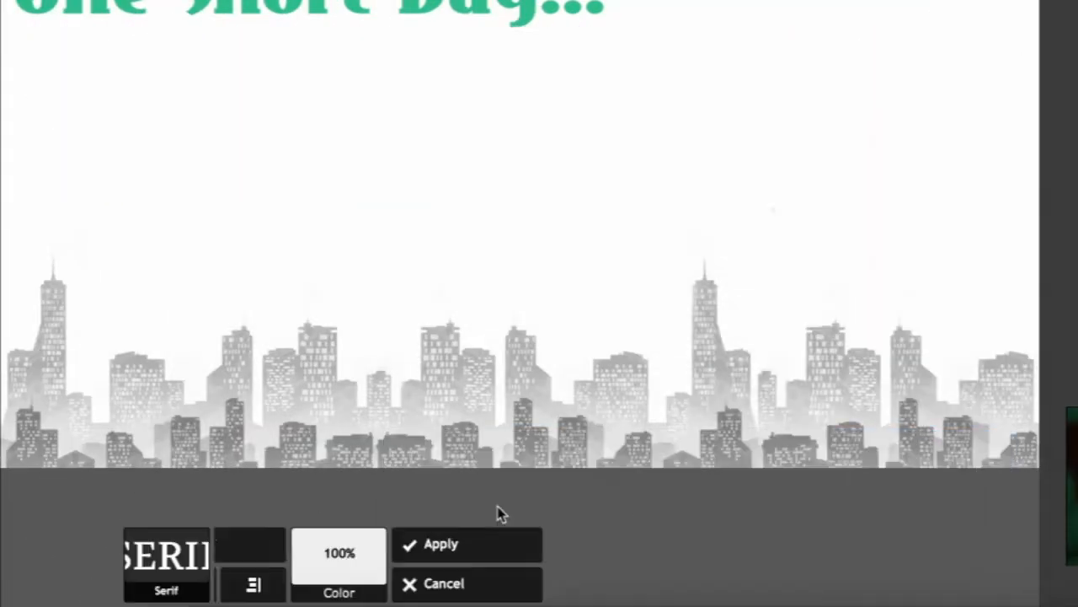
pyautogui.click(522, 545)
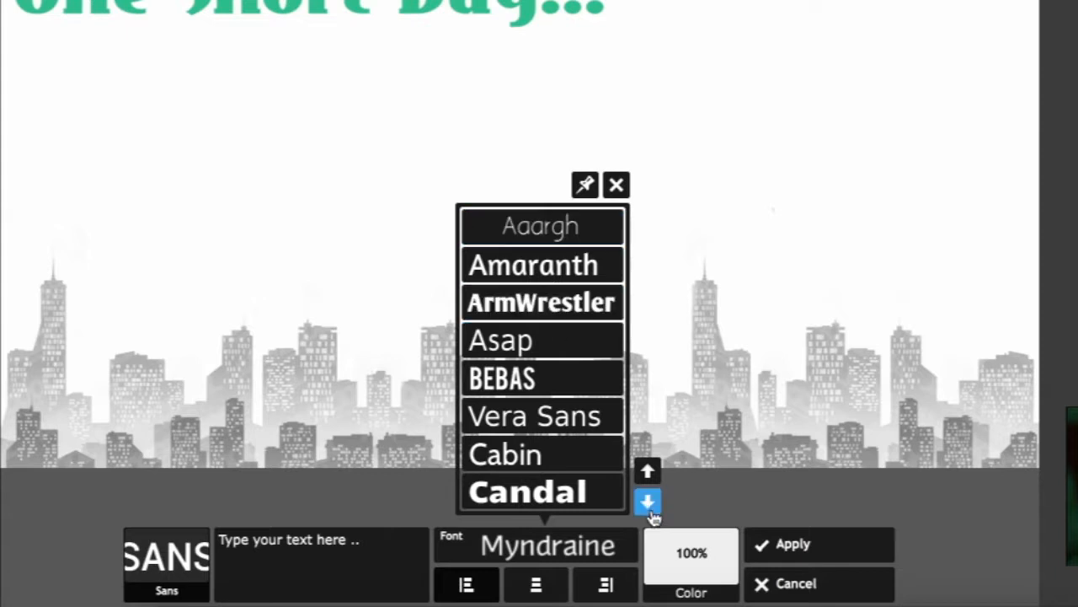
pyautogui.click(647, 502)
pyautogui.click(647, 503)
pyautogui.click(647, 503)
pyautogui.click(647, 503)
pyautogui.click(647, 503)
pyautogui.click(539, 432)
# Enter "And we're warning the city" as the second line of text.
pyautogui.click(402, 562)
pyautogui.write('And We')
pyautogui.press('BackSpace')
pyautogui.press('BackSpace')
pyautogui.write("we'ew")
pyautogui.press('BackSpace')
pyautogui.press('BackSpace')
pyautogui.write('re warning the city')
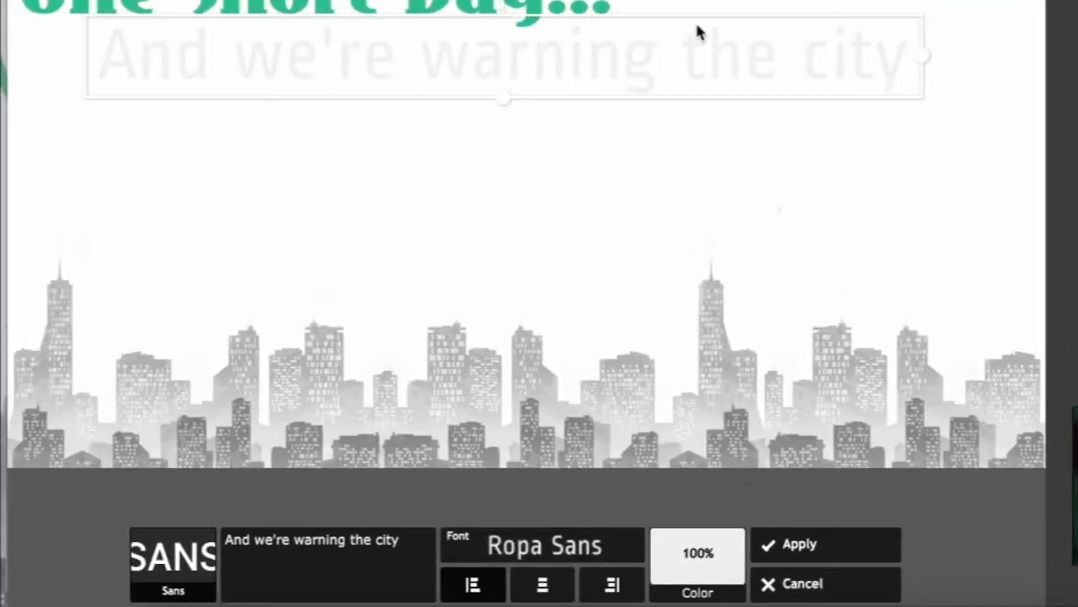
# Color the "And we're warning the city" line pale grayish green and apply it to the image.
pyautogui.click(698, 553)
pyautogui.click(744, 428)
pyautogui.click(620, 410)
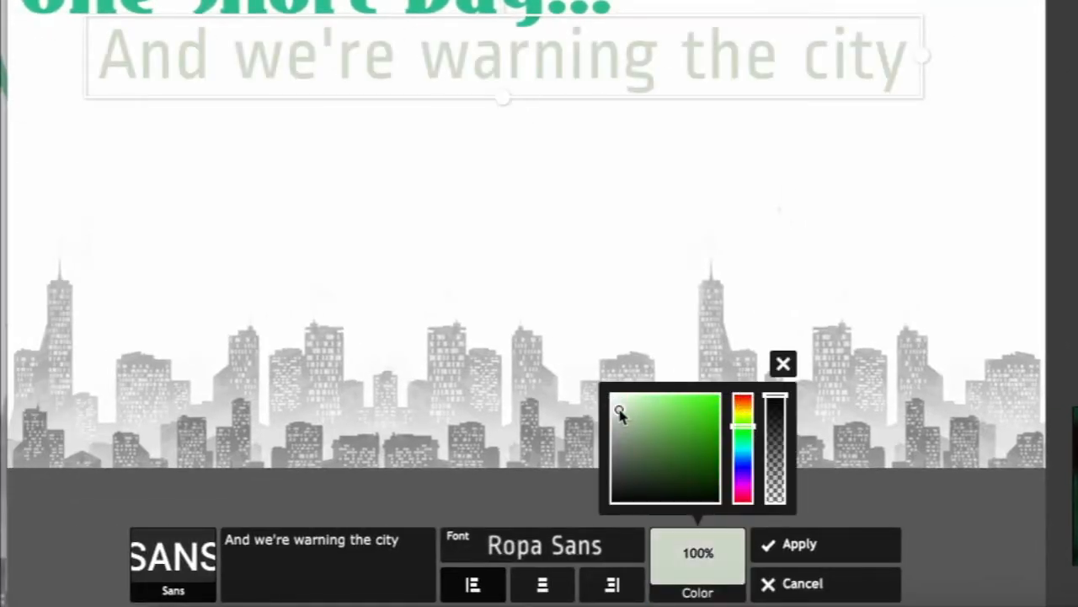
pyautogui.click(842, 556)
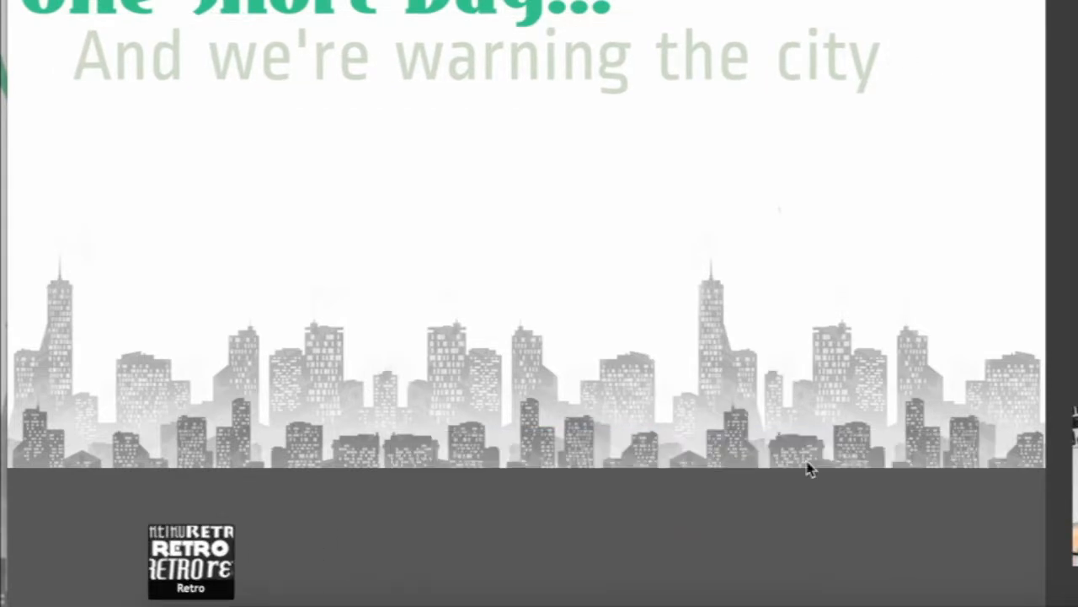
# Add the text "Now that we're in here," in the Retro font Airstream.
pyautogui.click(542, 545)
pyautogui.click(558, 222)
pyautogui.write("Now that we're in here,")
# Color the "Now that we're in here," line emerald green, place it just below the second line and apply it.
pyautogui.click(697, 556)
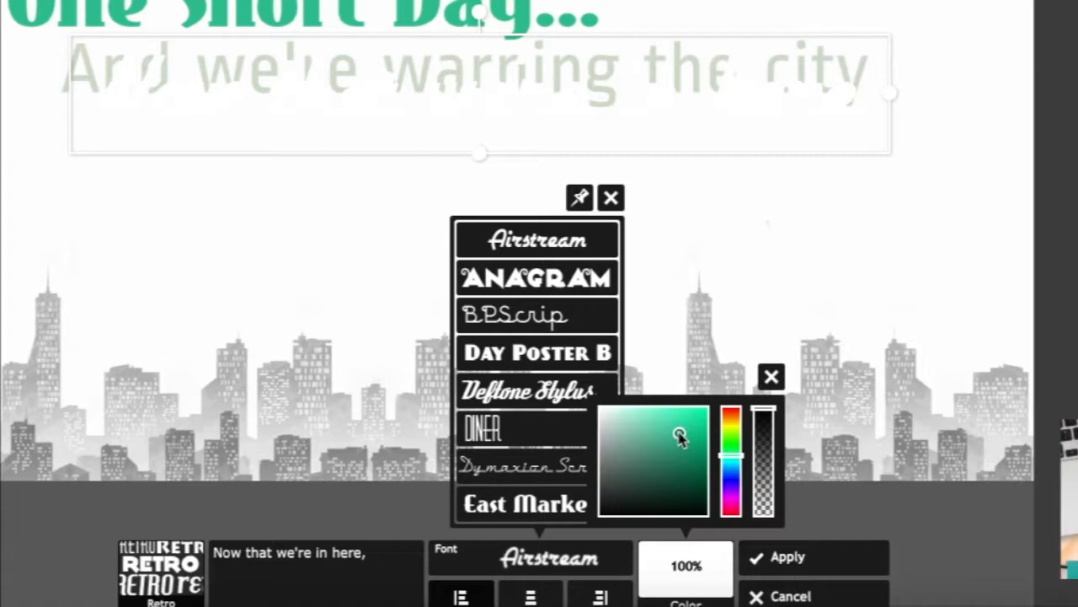
pyautogui.click(670, 429)
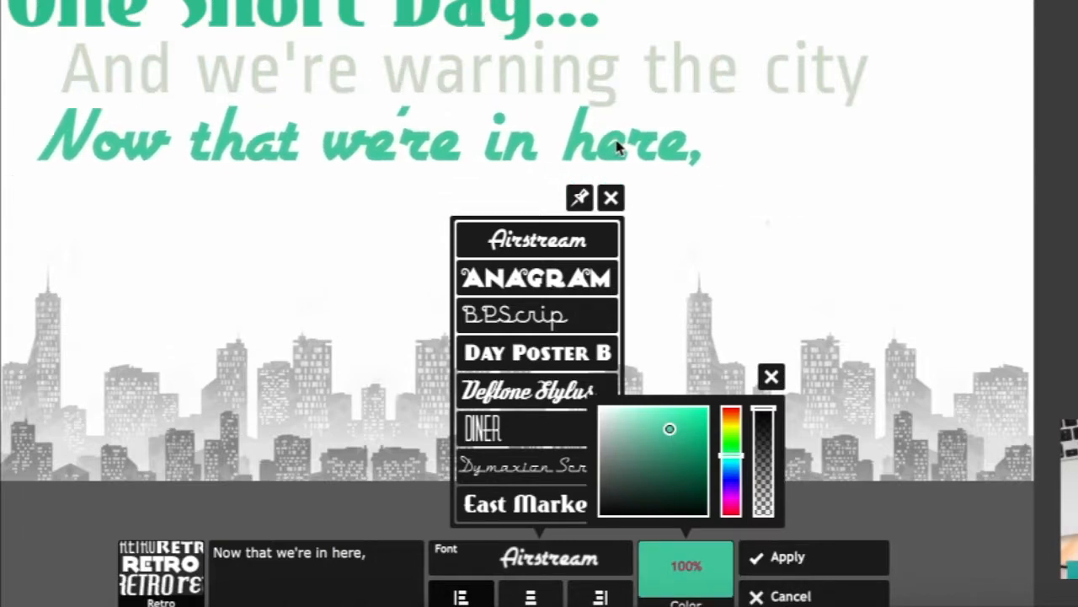
pyautogui.moveTo(617, 148); pyautogui.dragTo(604, 141)
pyautogui.click(788, 557)
# Add "You'll know we've been here" below the third line in the Handwritten font Belligrent madness, colored pale mint green.
pyautogui.click(695, 478)
pyautogui.click(505, 557)
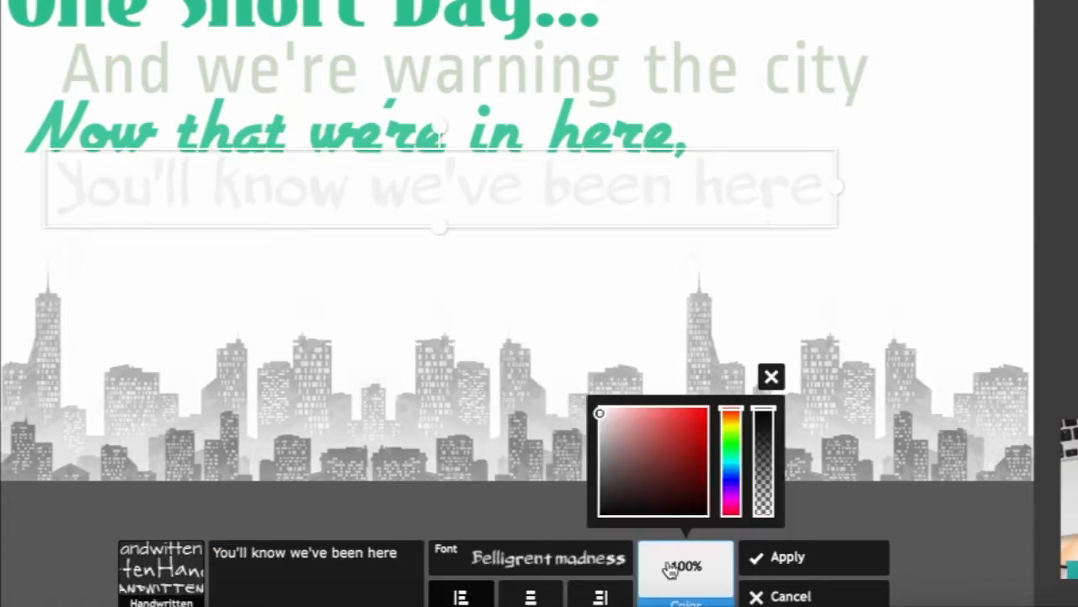
pyautogui.click(731, 461)
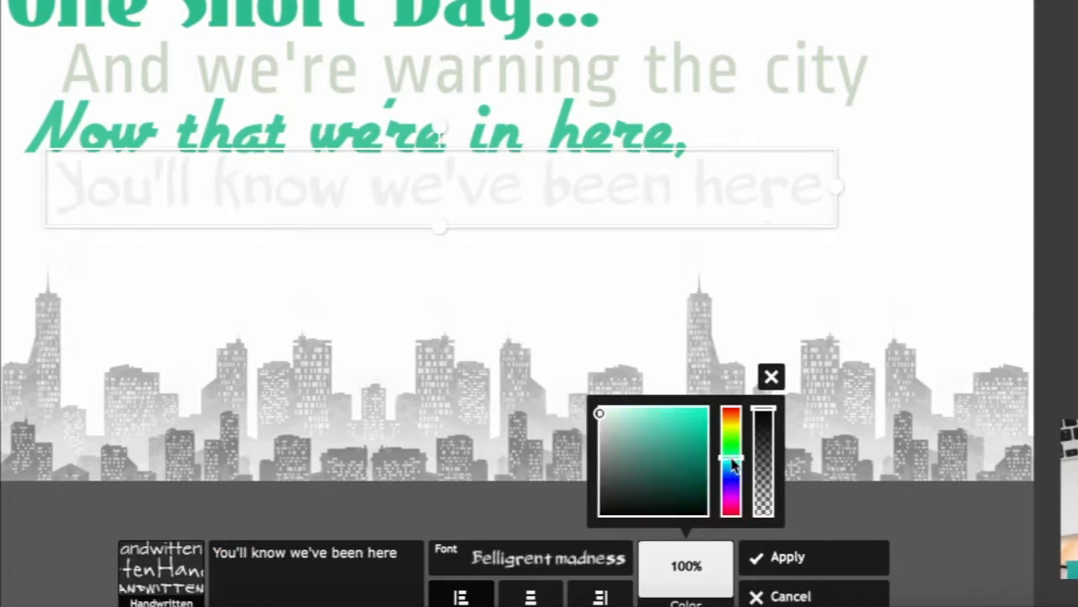
pyautogui.click(623, 419)
pyautogui.click(735, 462)
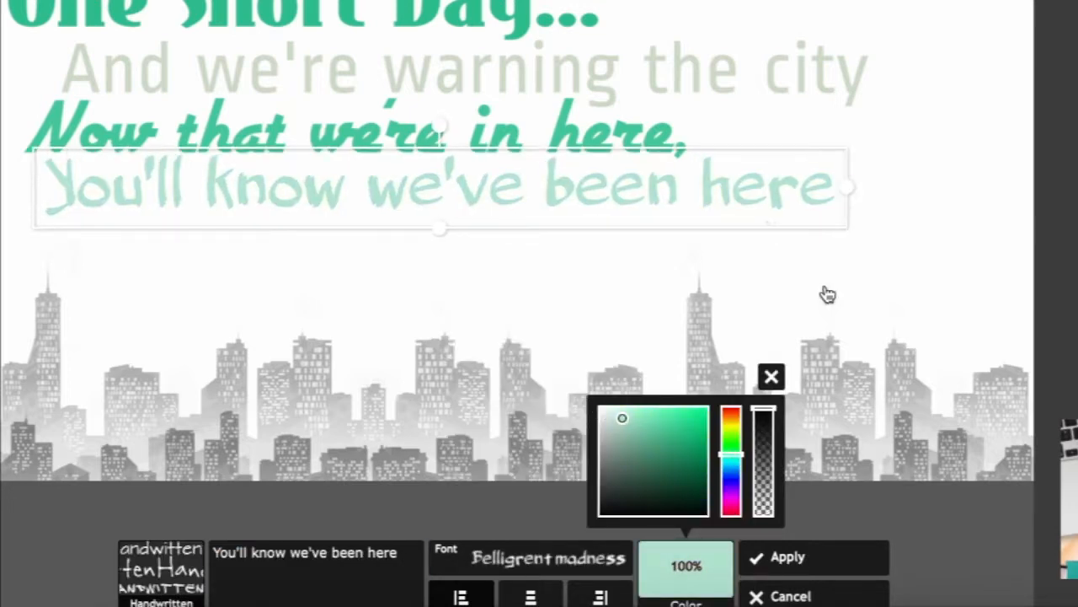
pyautogui.click(788, 557)
# Add "Before We Are Done!" above the skyline in the Retro font Hamburger Heaven, colored bright green, and apply it.
pyautogui.click(783, 477)
pyautogui.click(531, 557)
pyautogui.write('Before We Are Done!')
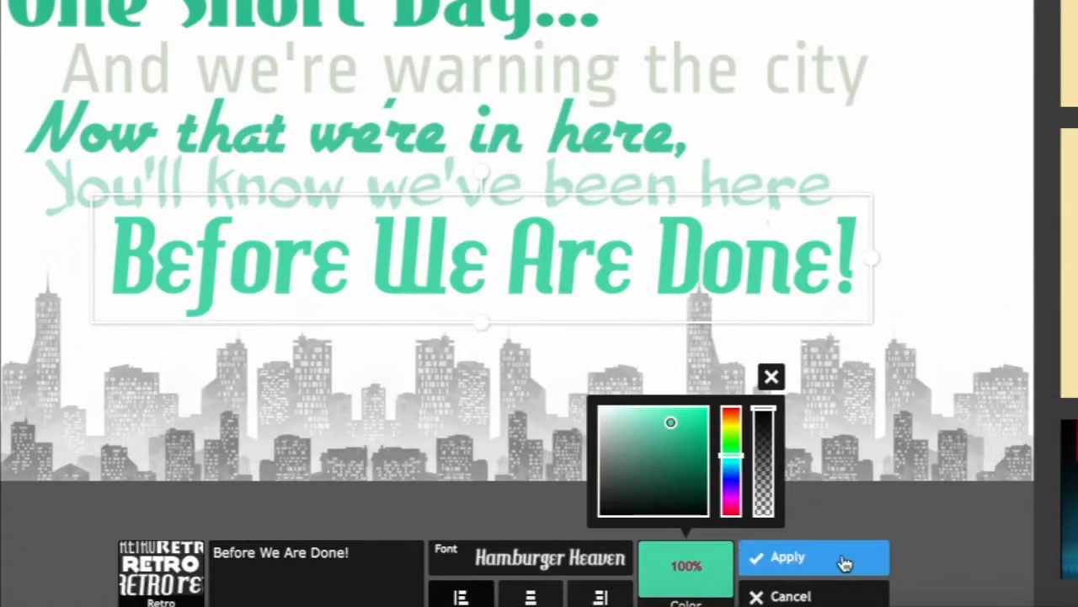
pyautogui.click(778, 556)
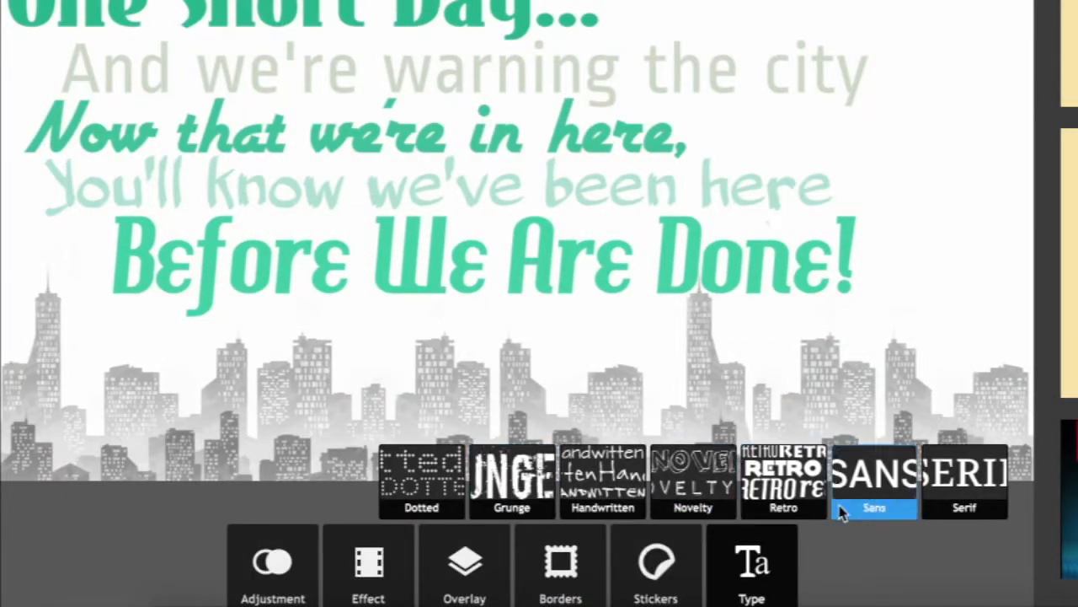
pyautogui.click(753, 578)
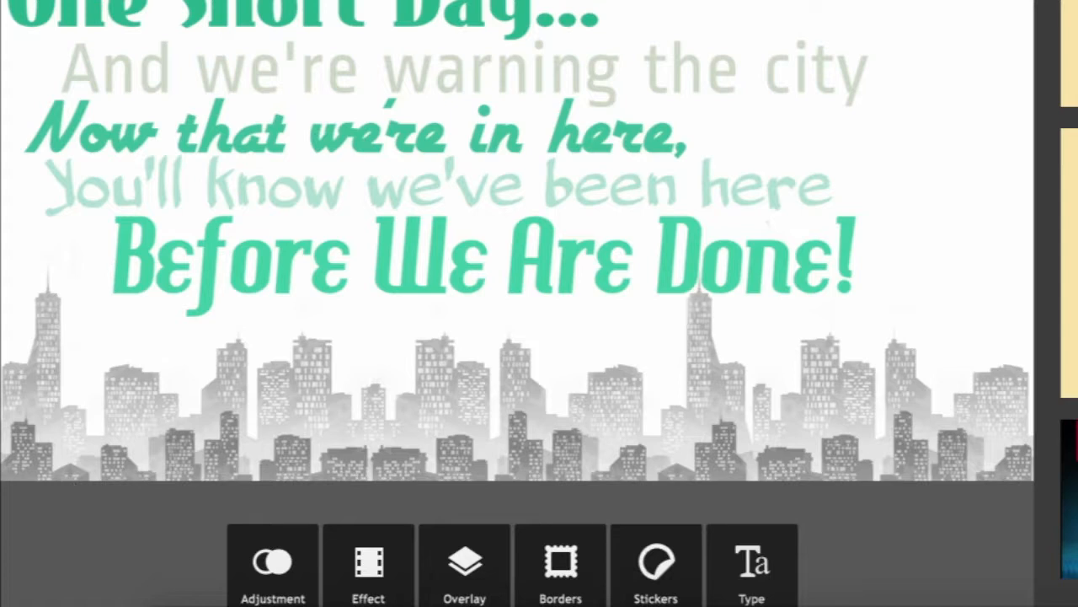
# Mark out the finished graphic's area and move the file light__4_.png aside on the desktop.
pyautogui.moveTo(5, 1); pyautogui.dragTo(958, 485)
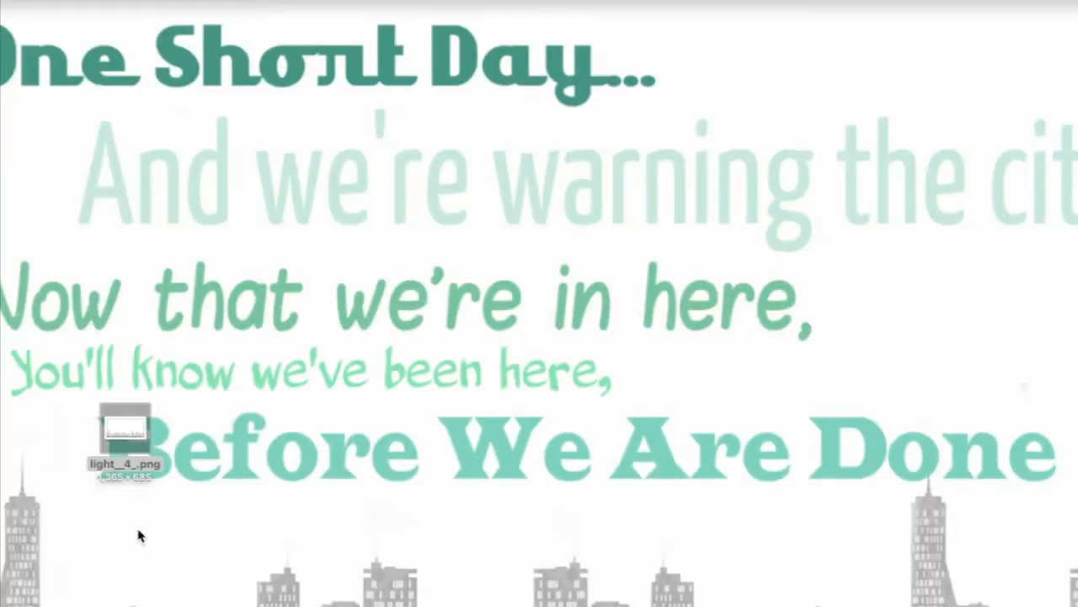
pyautogui.moveTo(123, 418); pyautogui.dragTo(1074, 522)
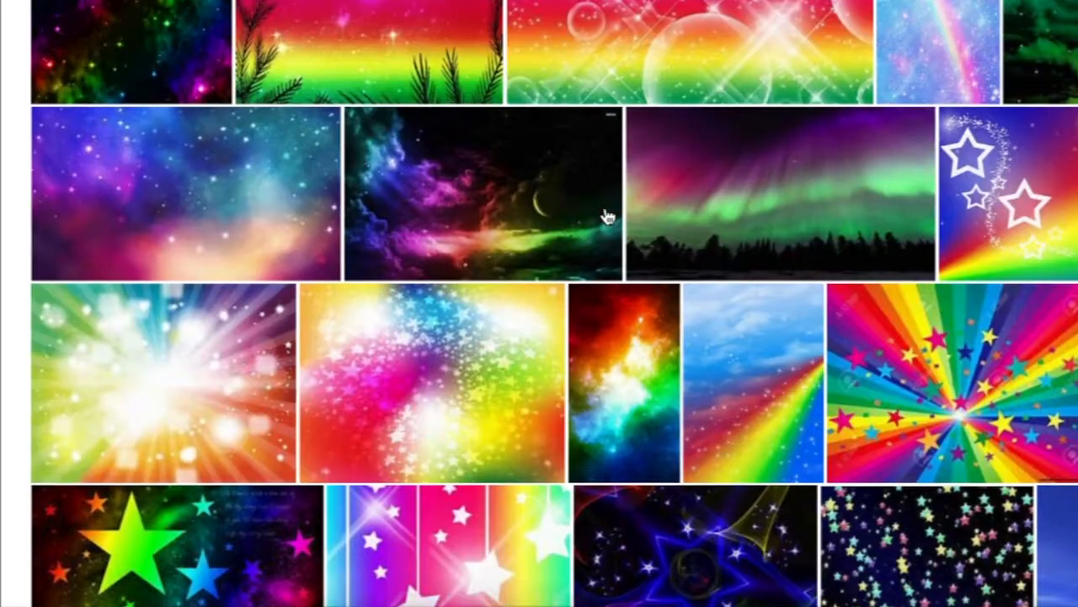
# Save the rainbow galaxy image with the crescent moon from the image results to the desktop and open it in Pixlr Express.
pyautogui.scroll(5, 605, 217)
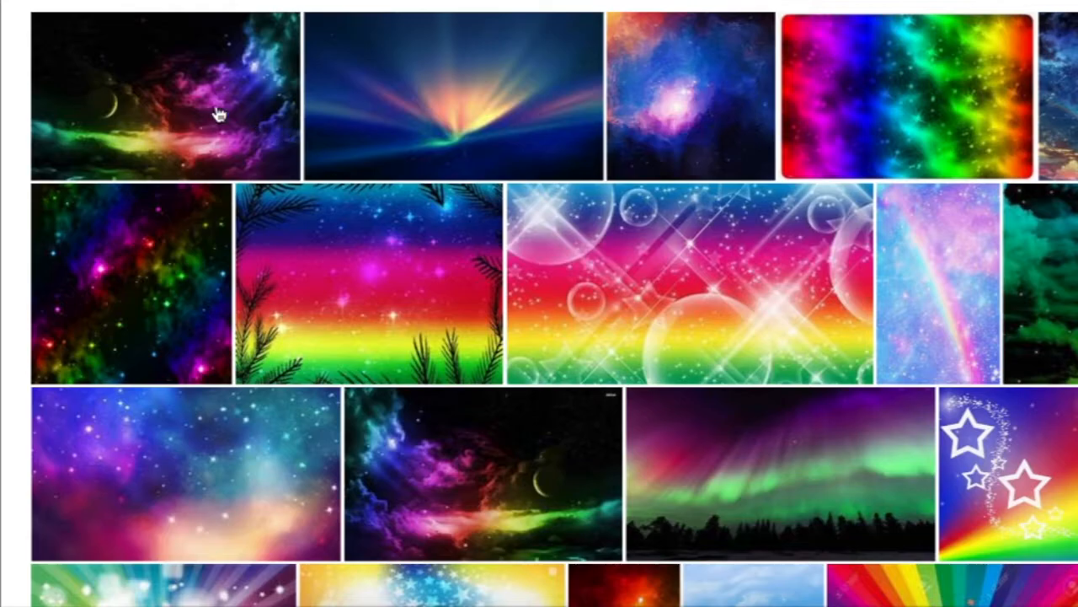
pyautogui.click(219, 115)
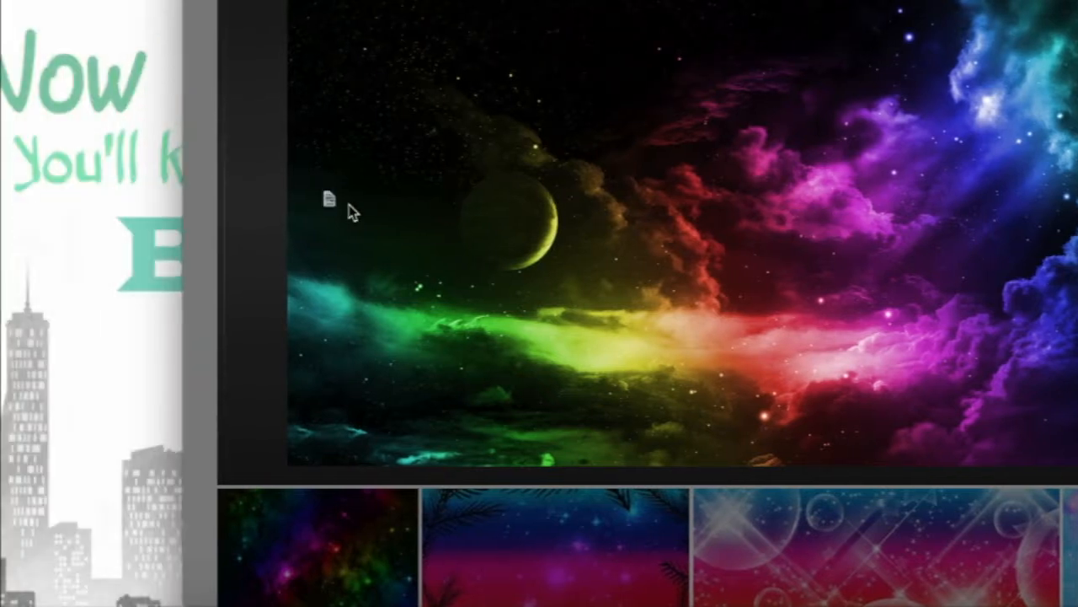
pyautogui.moveTo(109, 212); pyautogui.dragTo(109, 214)
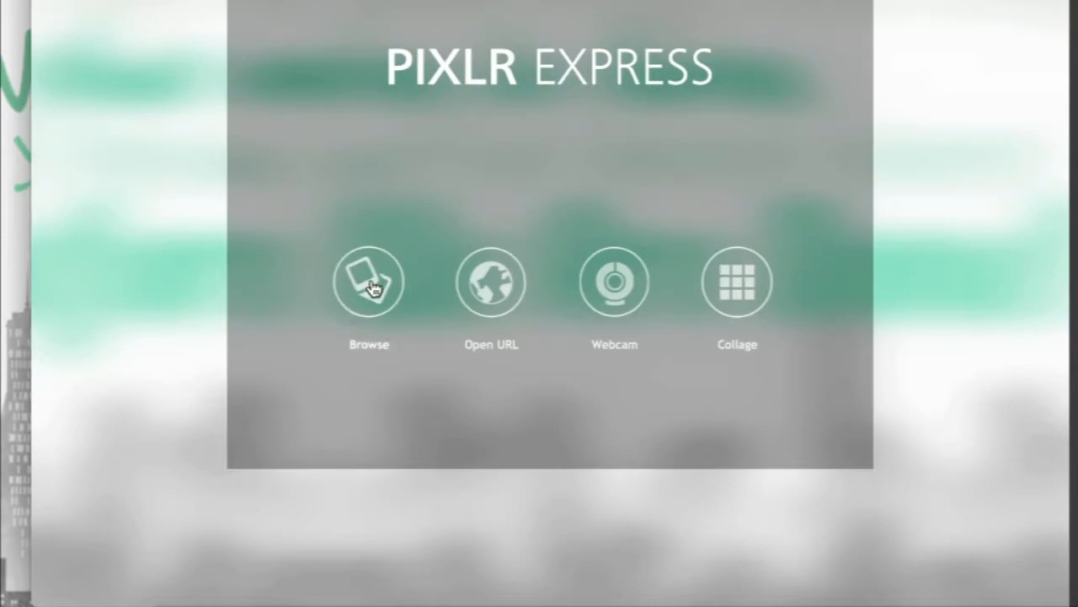
pyautogui.click(373, 287)
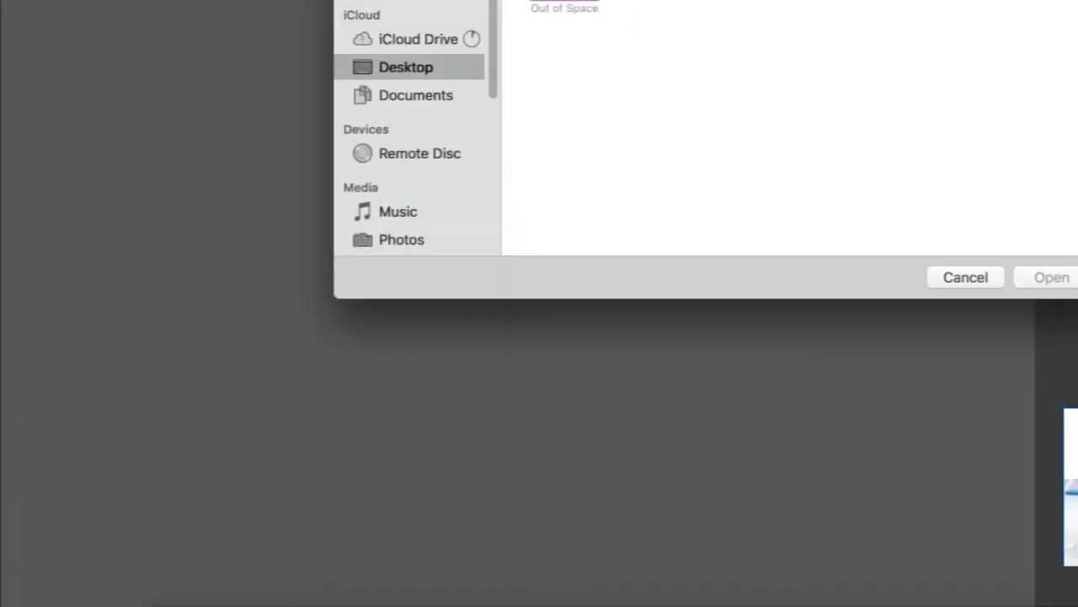
pyautogui.click(1049, 280)
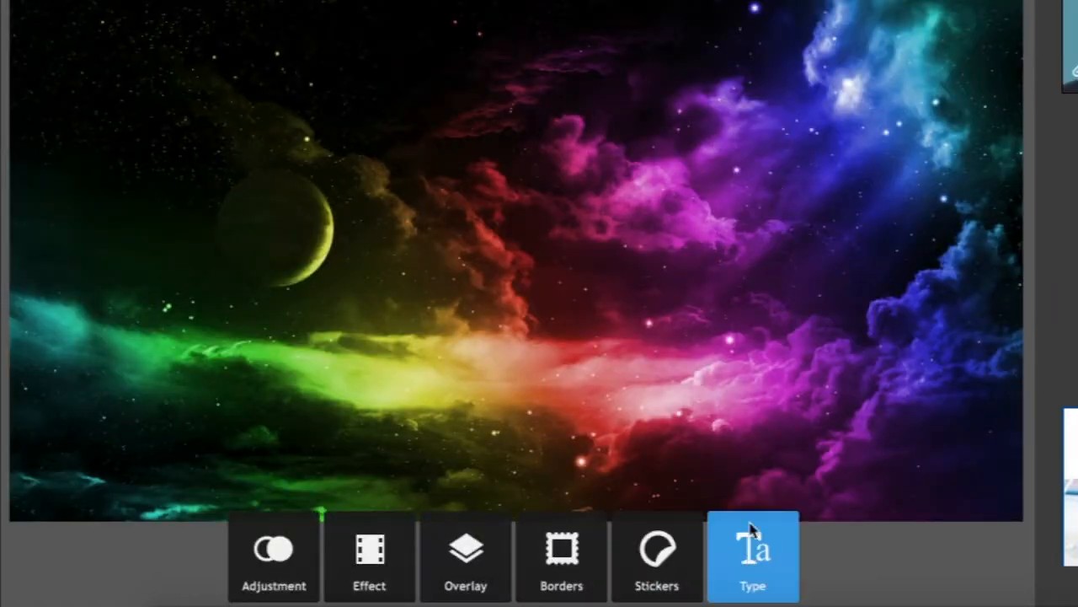
# Start a Retro text on the galaxy image and choose the font Limelight.
pyautogui.click(753, 552)
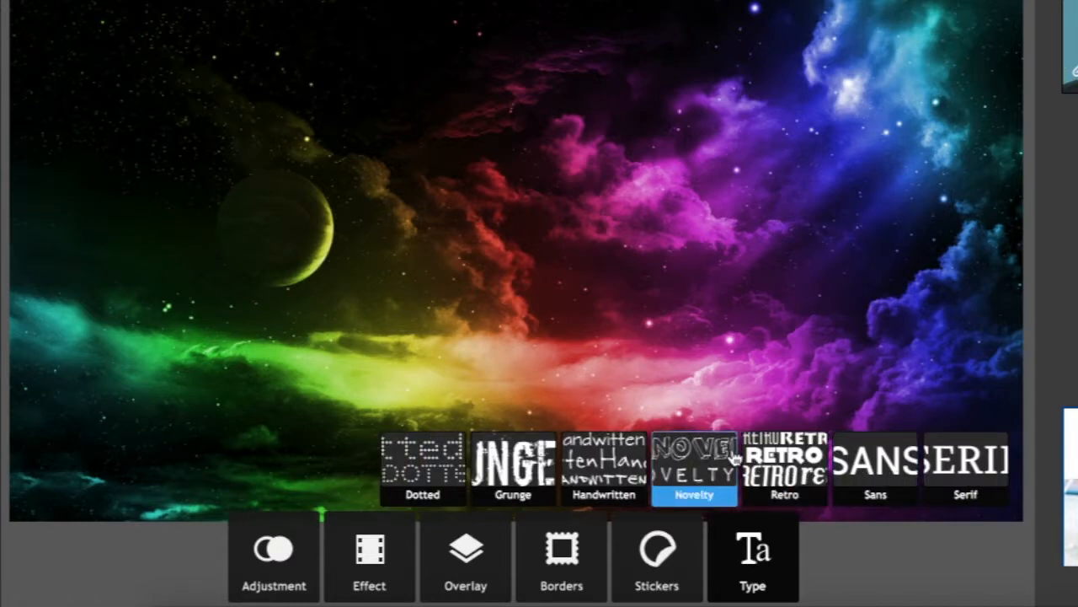
pyautogui.click(805, 460)
pyautogui.click(541, 560)
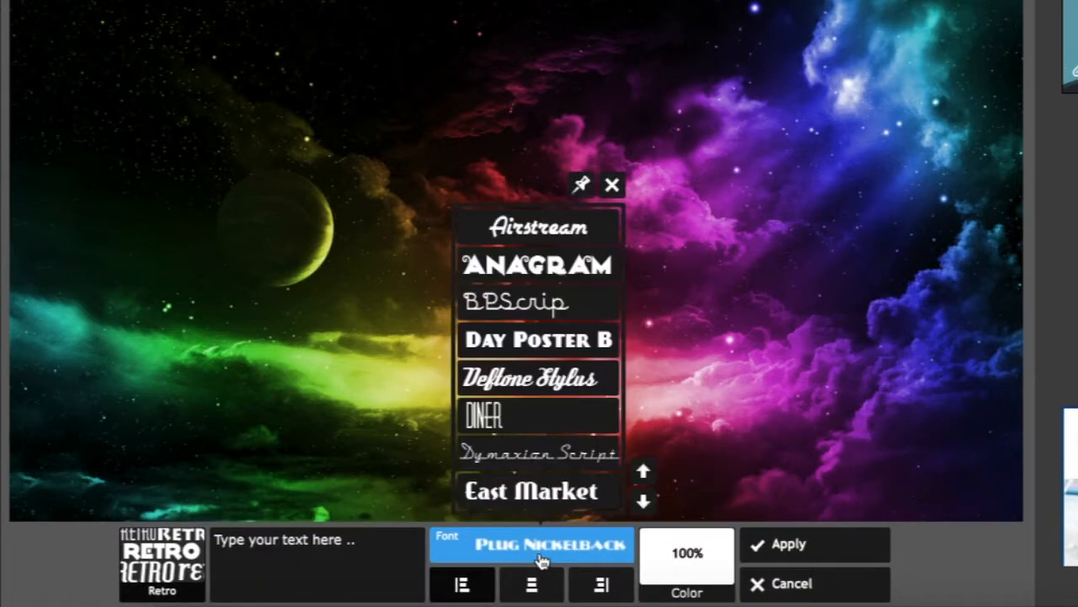
pyautogui.click(645, 504)
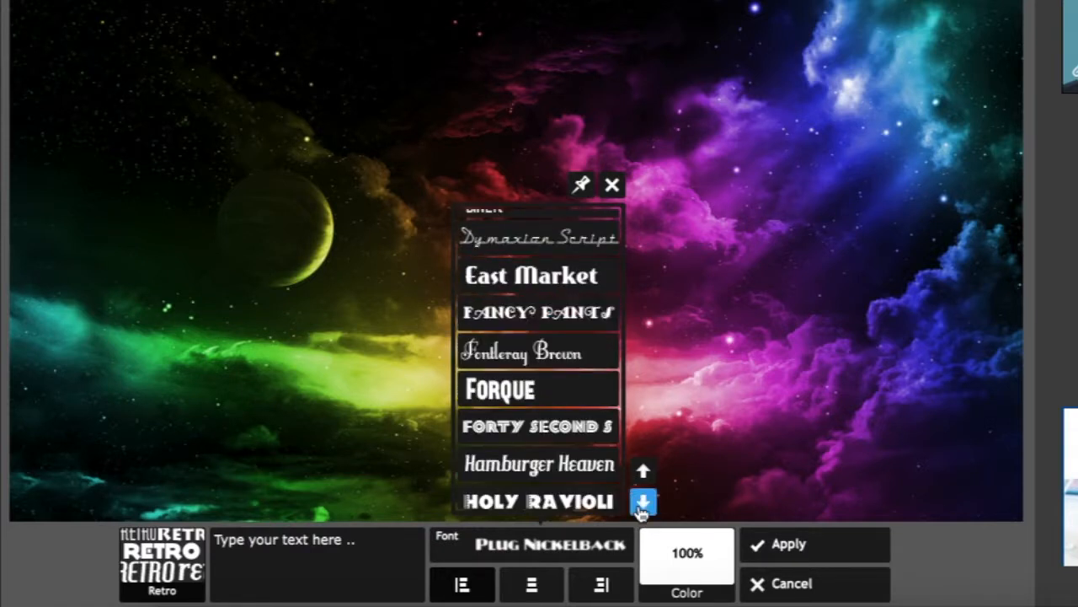
pyautogui.click(645, 503)
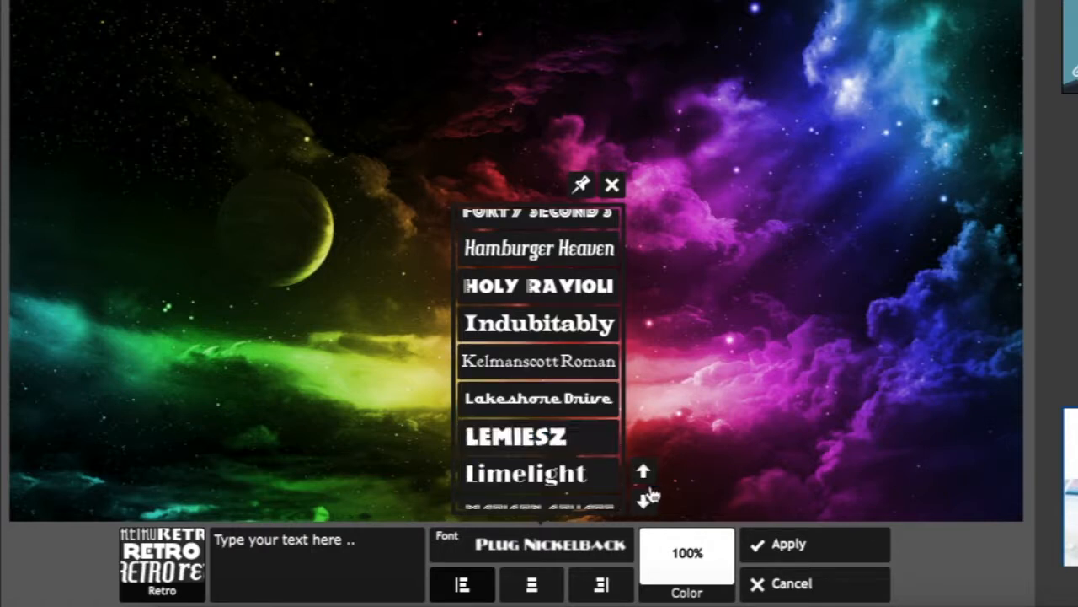
pyautogui.click(644, 502)
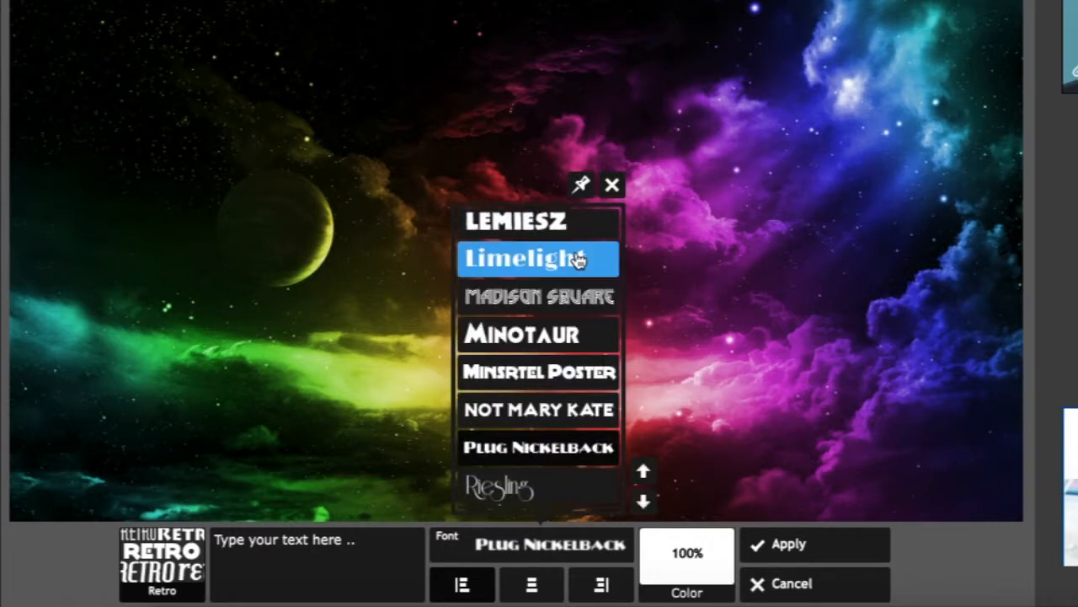
pyautogui.click(570, 256)
# Enter the text "When it rains:", shrink it into the image's upper-left area and apply it.
pyautogui.click(373, 545)
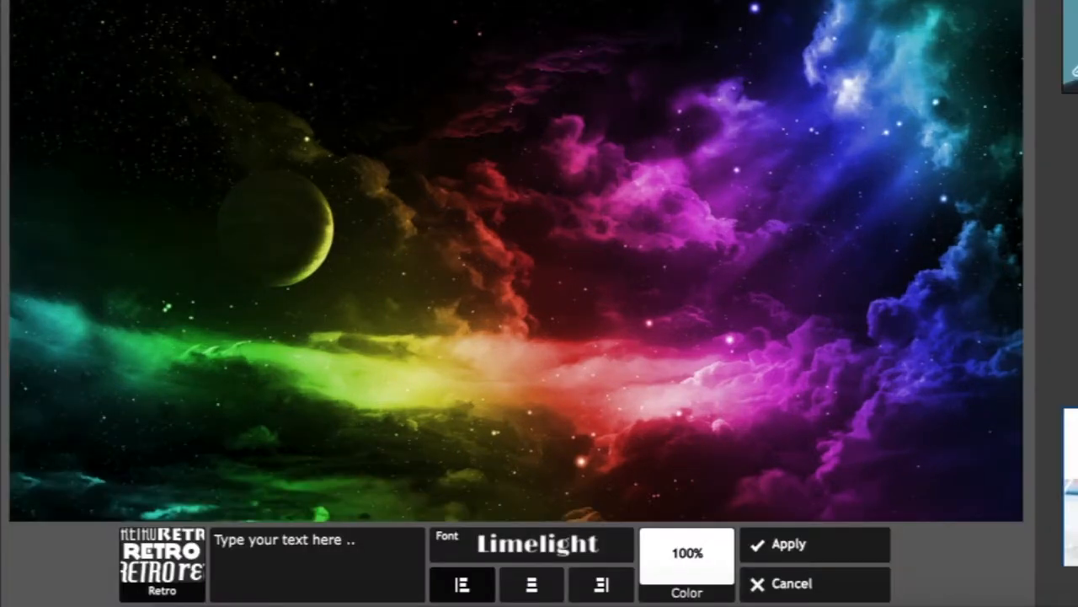
pyautogui.click(318, 560)
pyautogui.write('W')
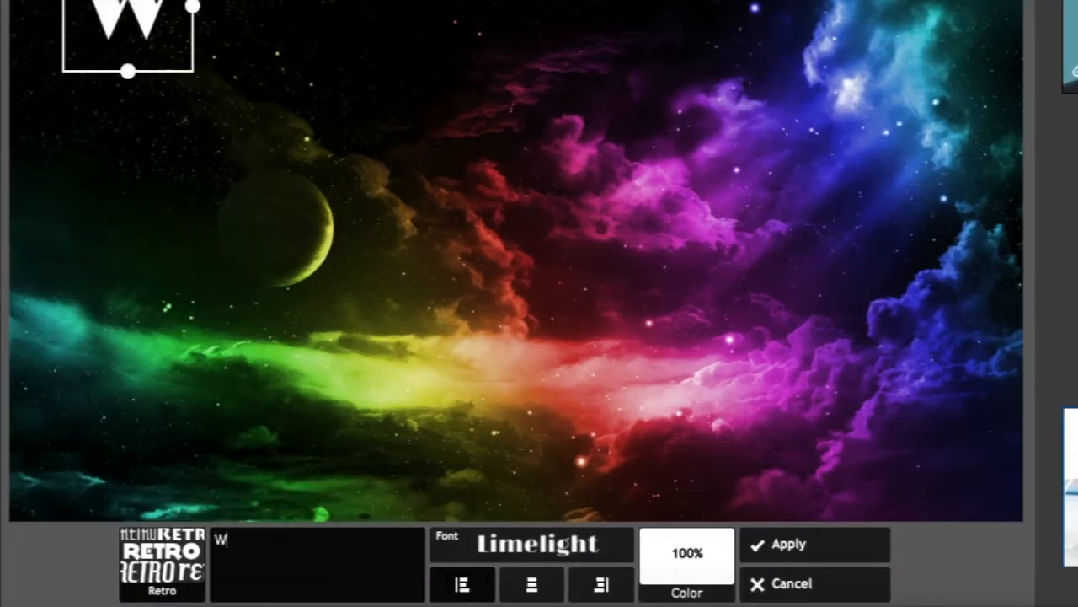
pyautogui.write('hen It ')
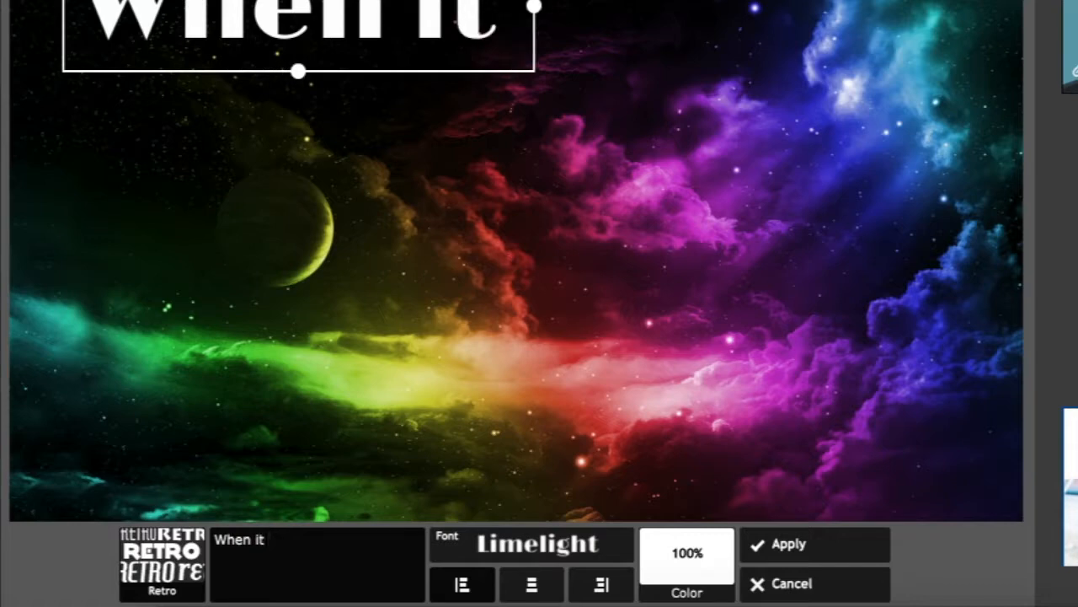
pyautogui.write('rains:')
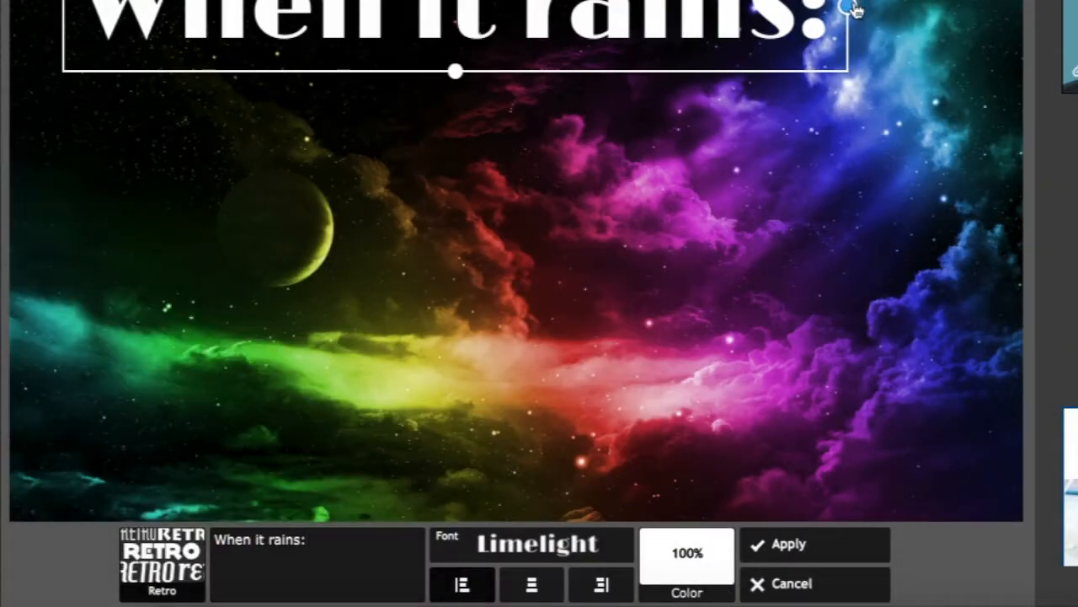
pyautogui.moveTo(854, 8); pyautogui.dragTo(547, 0)
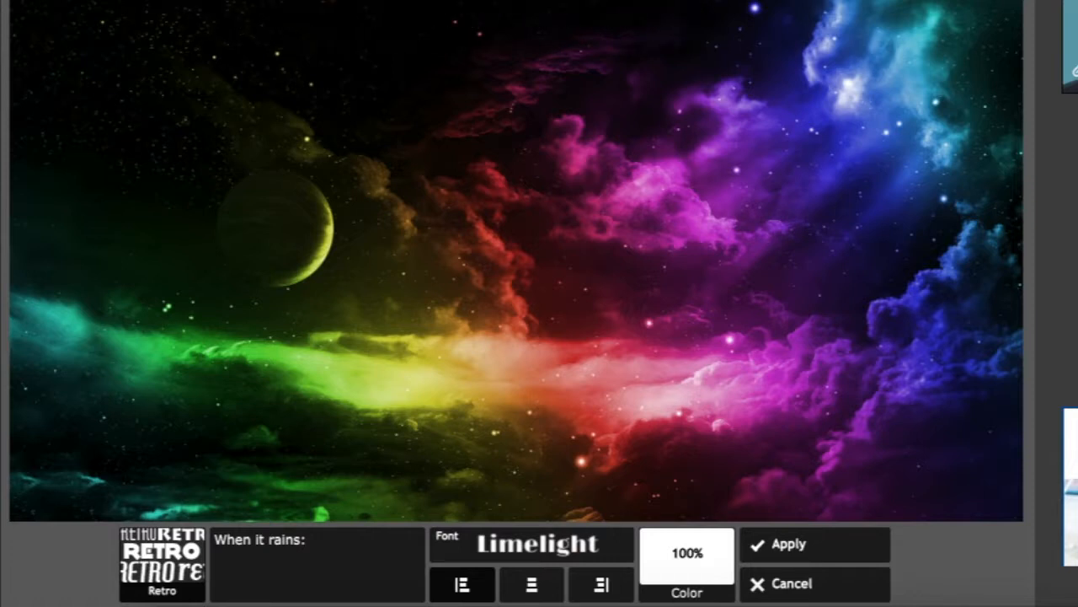
pyautogui.click(865, 530)
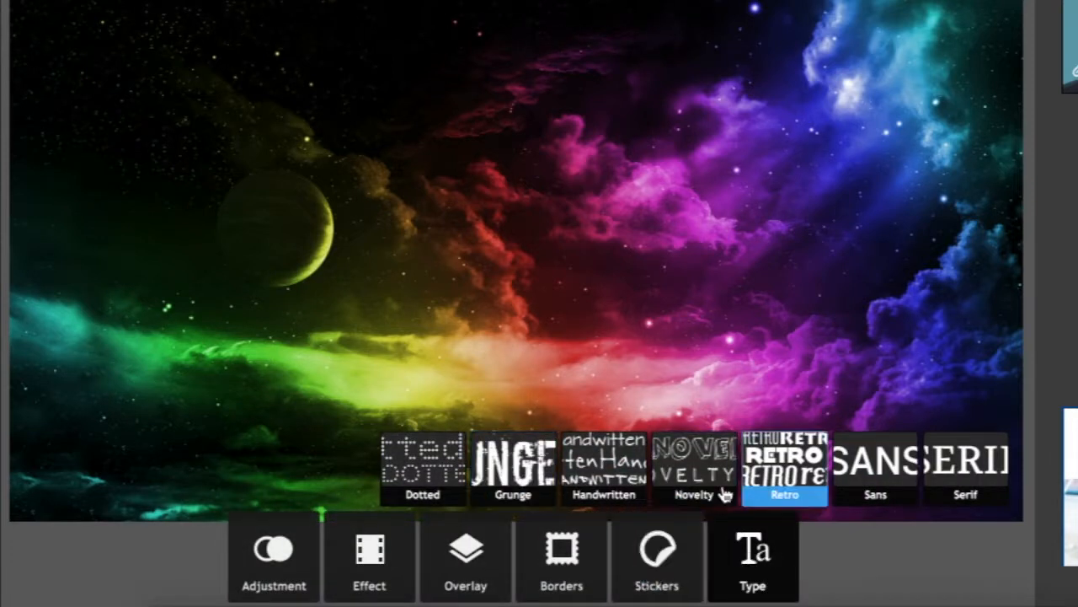
# Add the text "Look for Rainbows!" in the Handwritten font Desyrel.
pyautogui.click(642, 469)
pyautogui.click(526, 543)
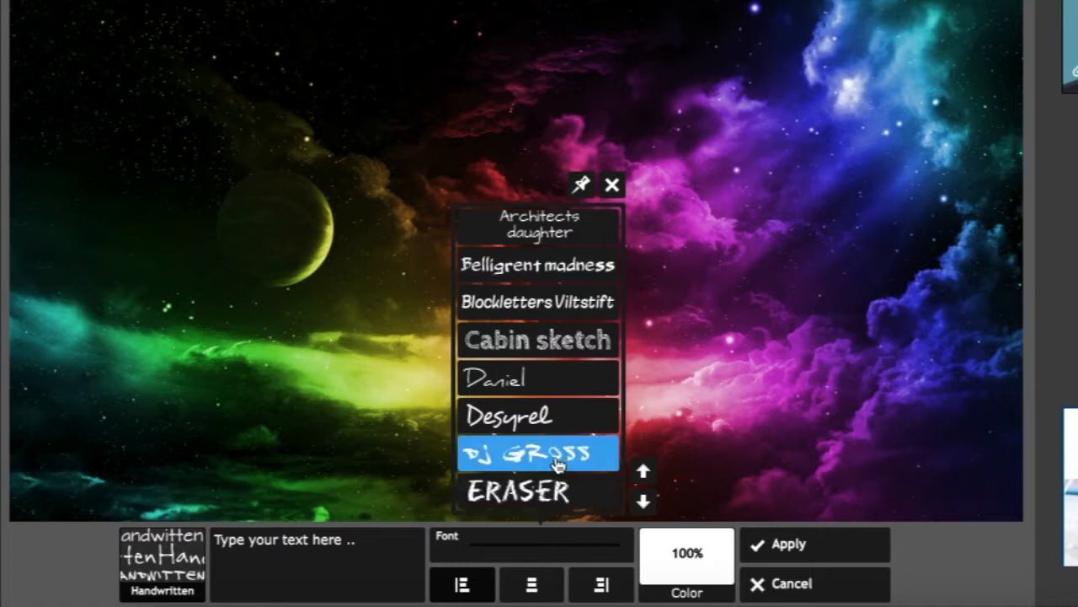
pyautogui.click(567, 421)
pyautogui.write('Look')
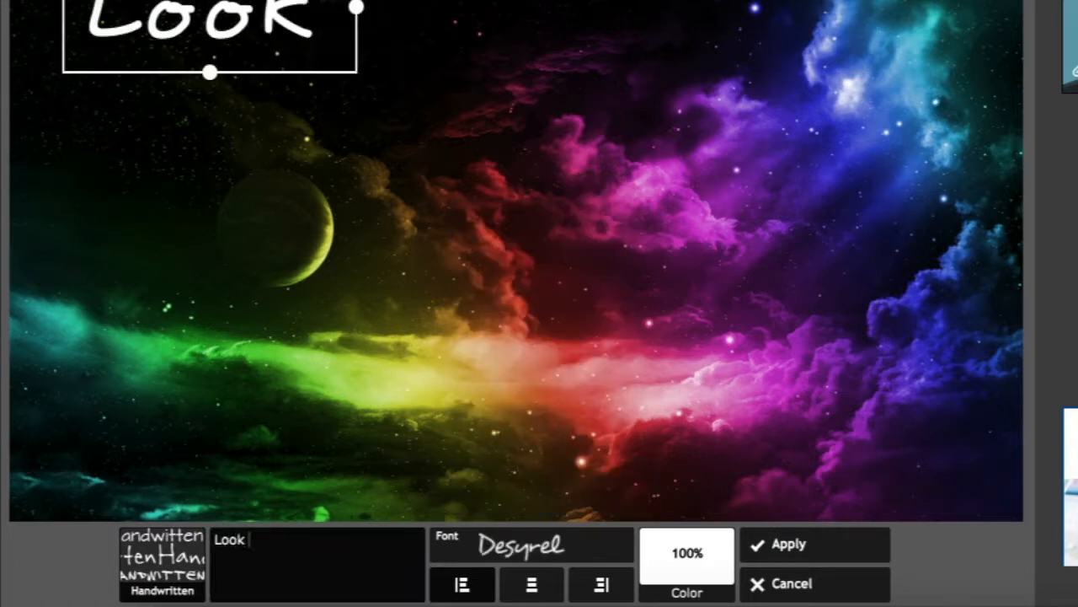
pyautogui.write(' for Rainbows!')
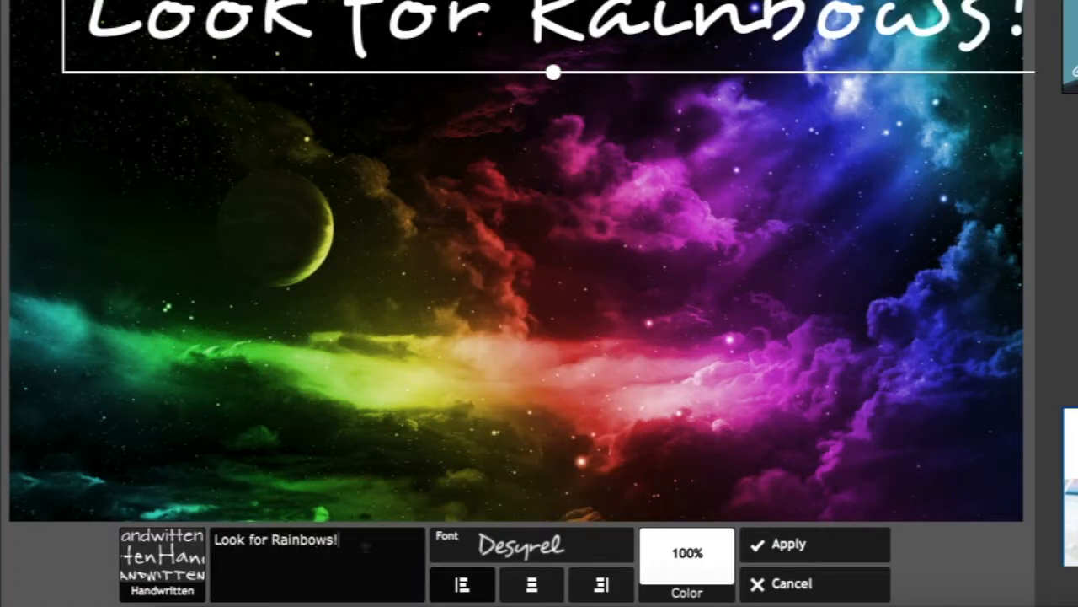
# Colour the "Look for Rainbows" text pale aqua, shrink it slightly and shift it toward the image's left edge.
pyautogui.click(677, 581)
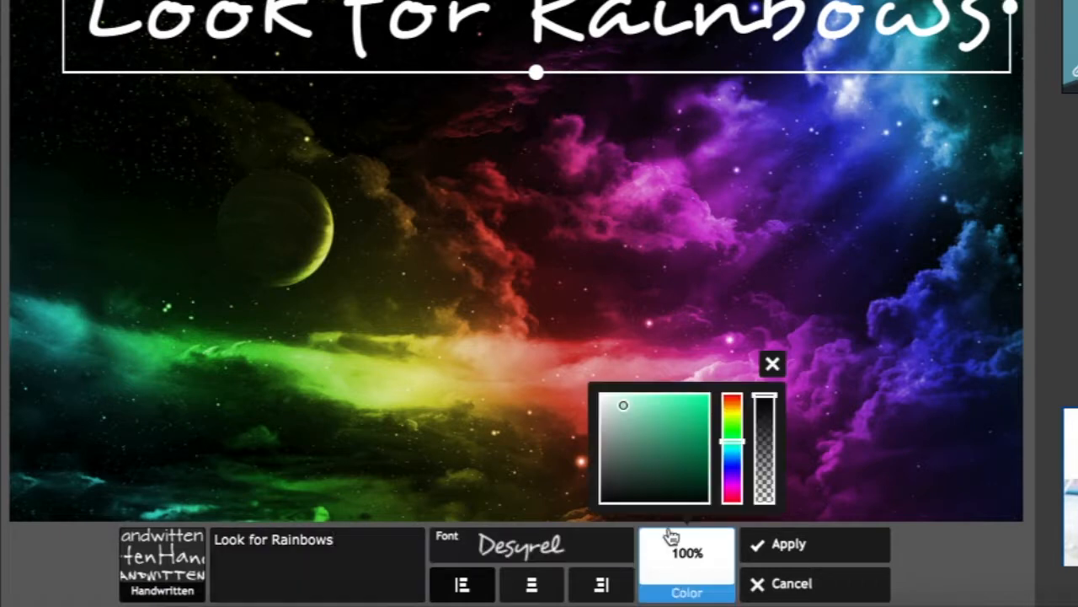
pyautogui.click(621, 404)
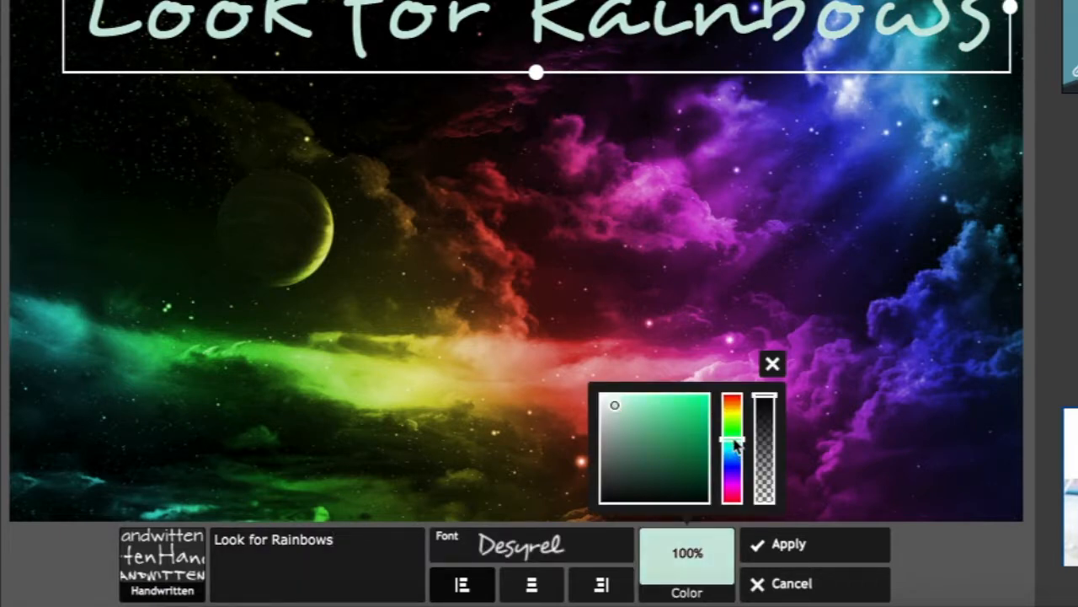
pyautogui.moveTo(979, 3); pyautogui.dragTo(928, 11)
pyautogui.moveTo(844, 37); pyautogui.dragTo(805, 38)
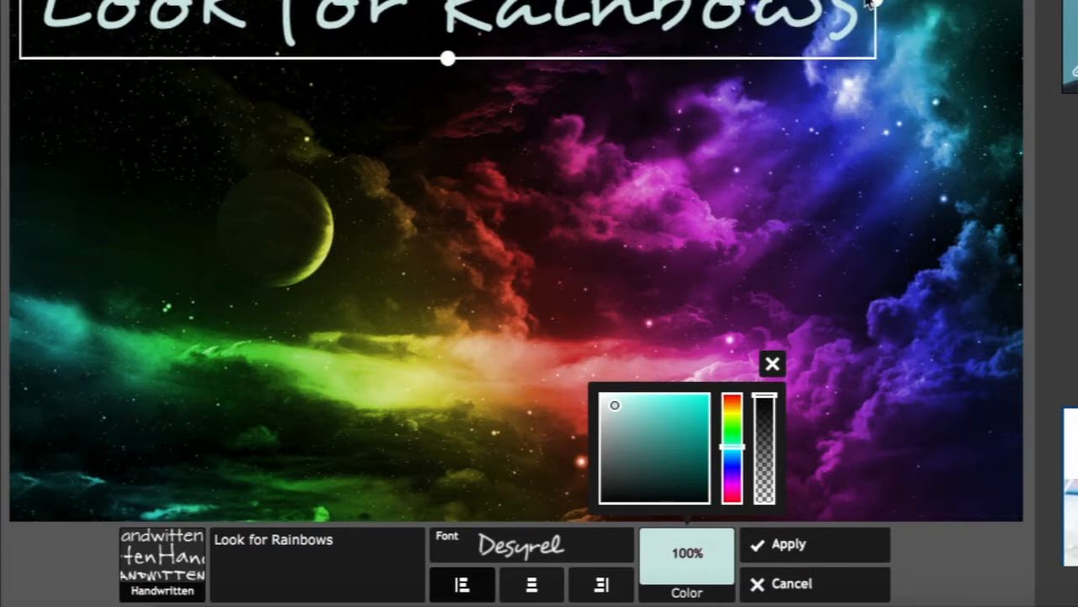
# Capitalise "For" in the rainbows text, nudge the text closer to the image's left edge and apply it.
pyautogui.click(253, 541)
pyautogui.press('BackSpace')
pyautogui.write('F')
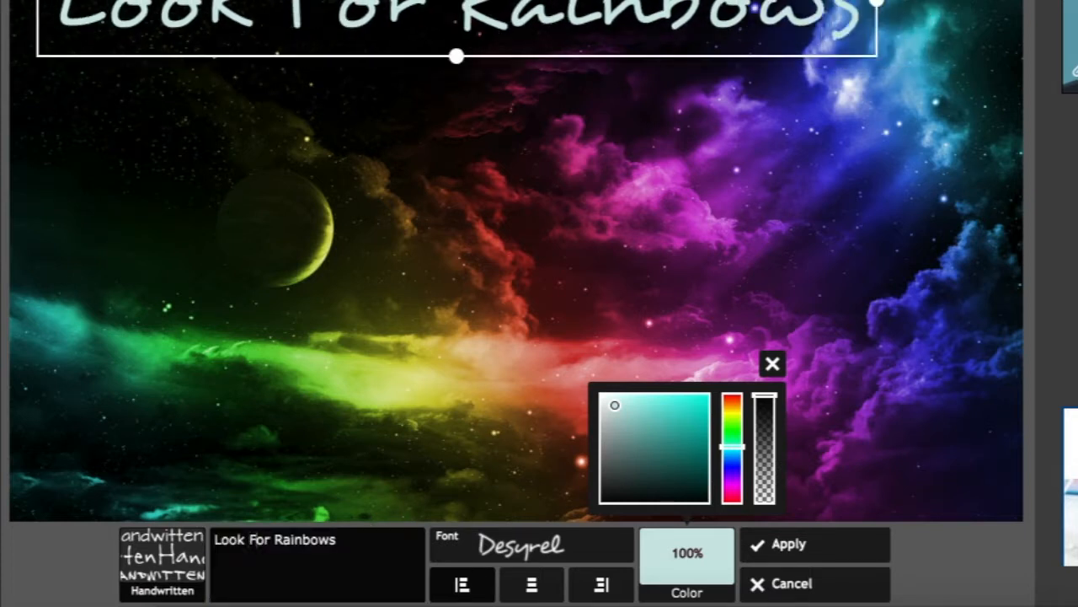
pyautogui.moveTo(828, 6); pyautogui.dragTo(794, 8)
pyautogui.click(811, 554)
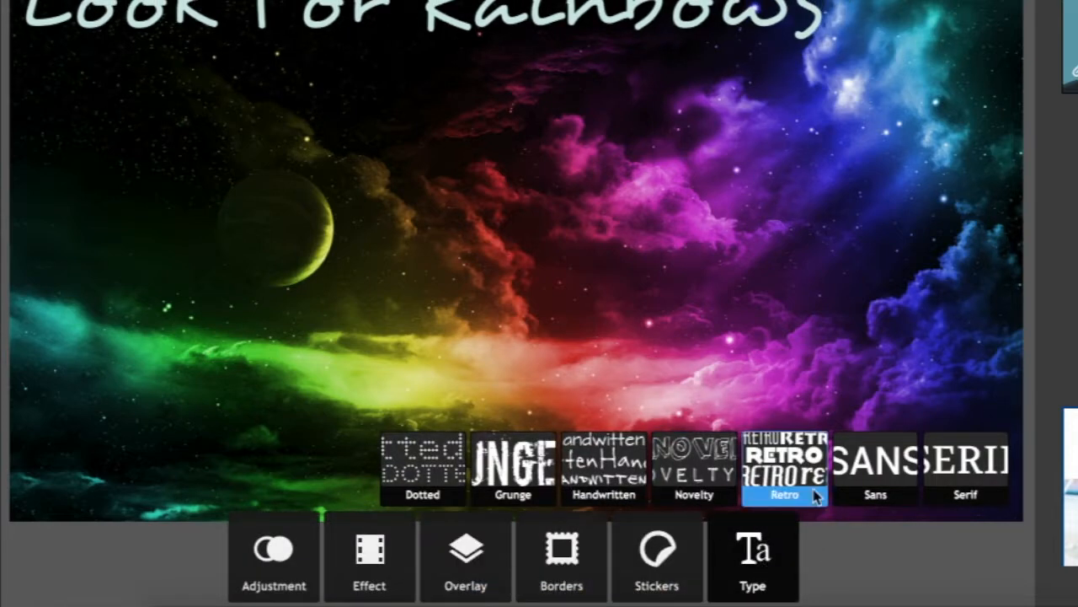
# Add a Retro text in the font Limelight reading "When it's dark:".
pyautogui.click(754, 499)
pyautogui.click(578, 543)
pyautogui.click(578, 265)
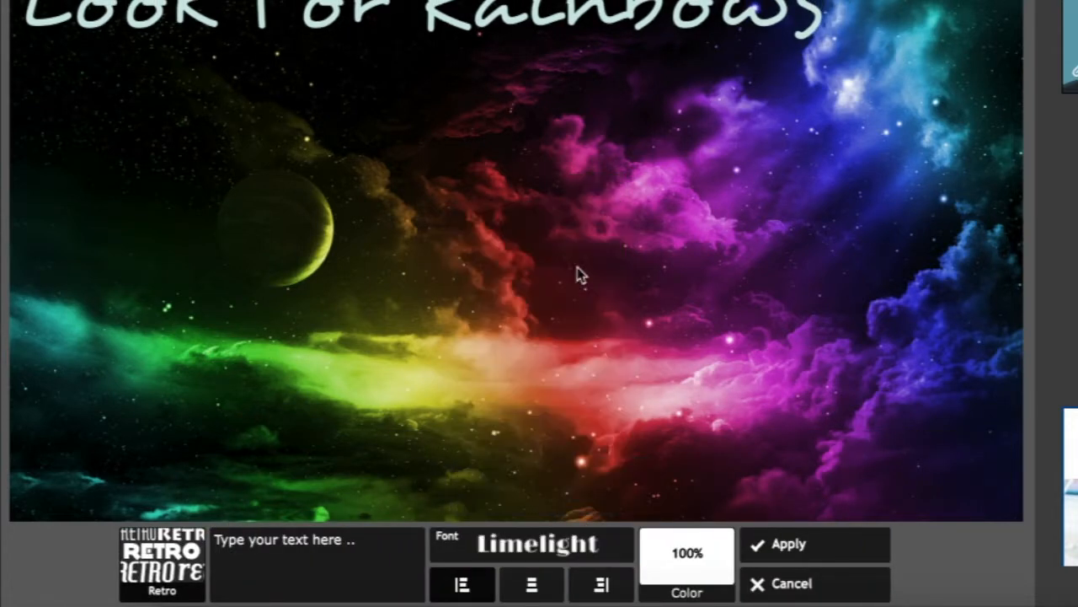
pyautogui.write('When')
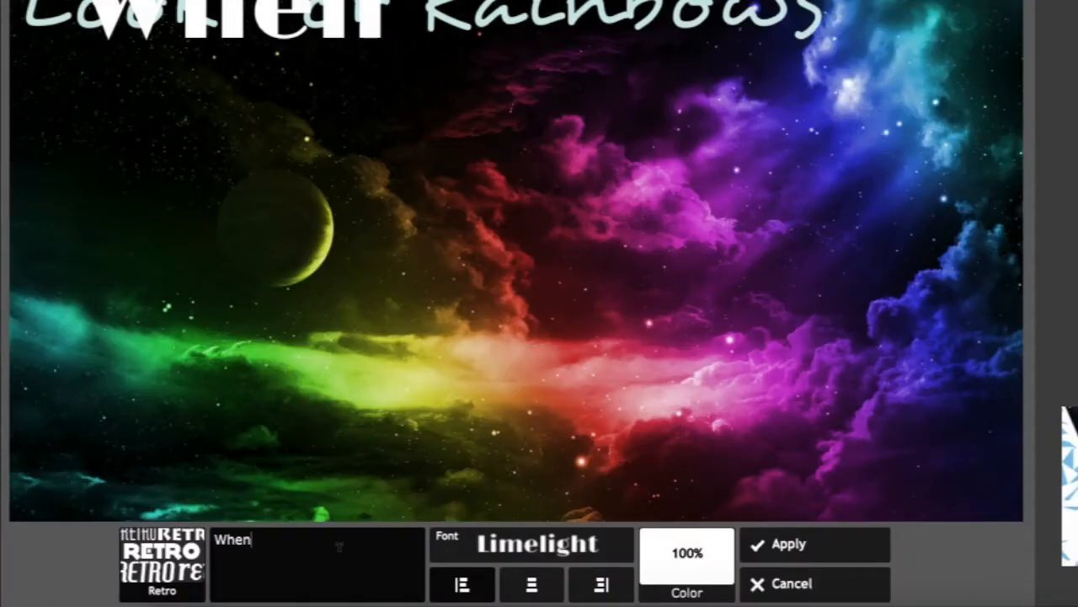
pyautogui.write("it's")
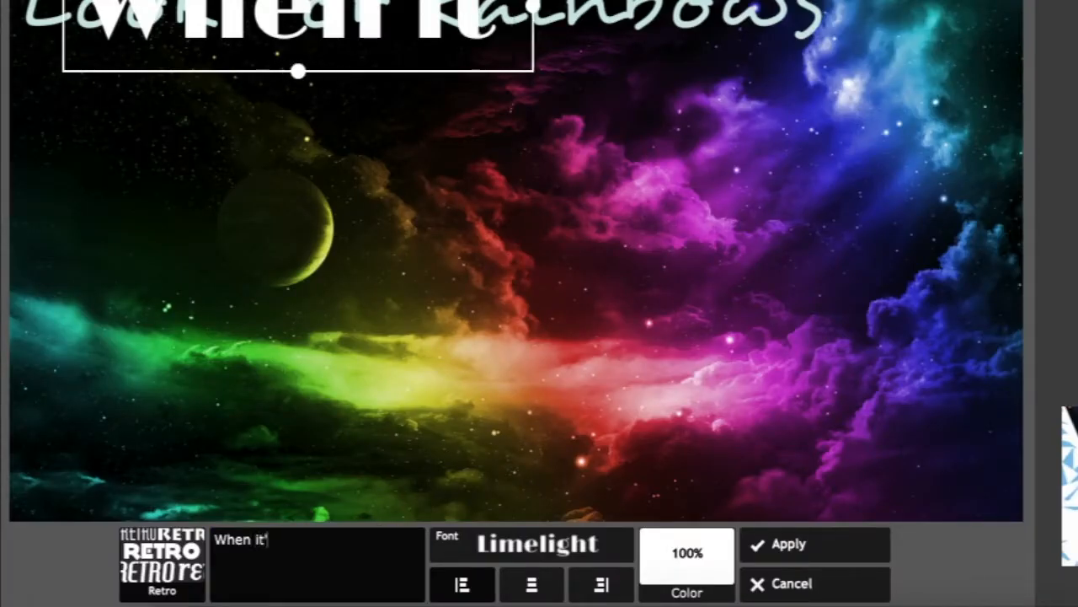
pyautogui.press('BackSpace')
pyautogui.press('BackSpace')
pyautogui.press('BackSpace')
pyautogui.press('BackSpace')
pyautogui.press('BackSpace')
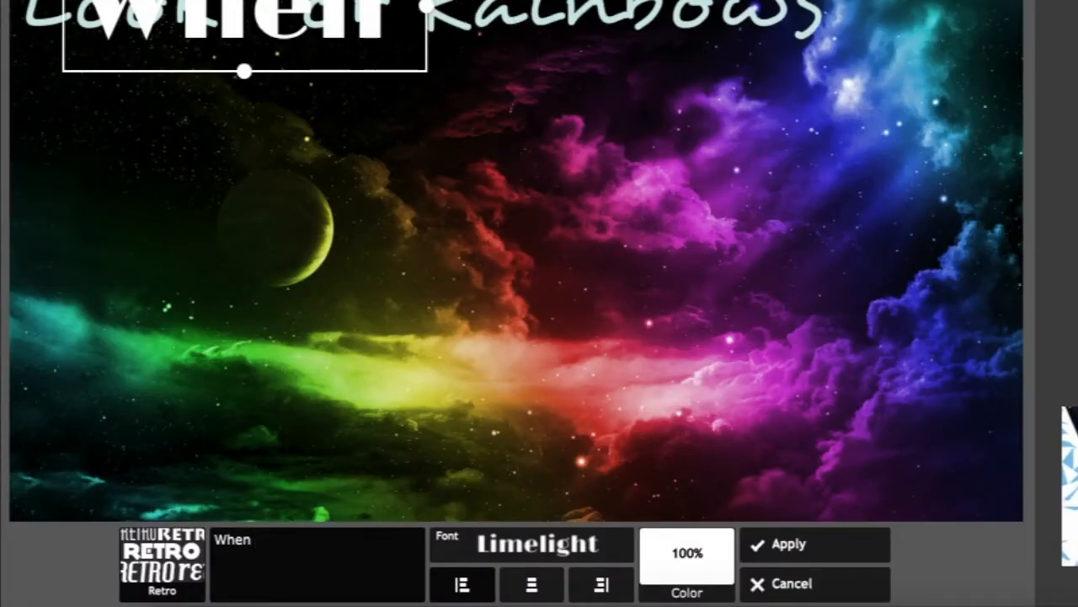
pyautogui.write("it's dark:")
# Resize "When it's dark:", place it below the moon against the image's left edge and apply it.
pyautogui.moveTo(848, 91); pyautogui.dragTo(630, 246)
pyautogui.moveTo(550, 261); pyautogui.dragTo(867, 256)
pyautogui.moveTo(1001, 243); pyautogui.dragTo(963, 236)
pyautogui.moveTo(834, 246); pyautogui.dragTo(474, 343)
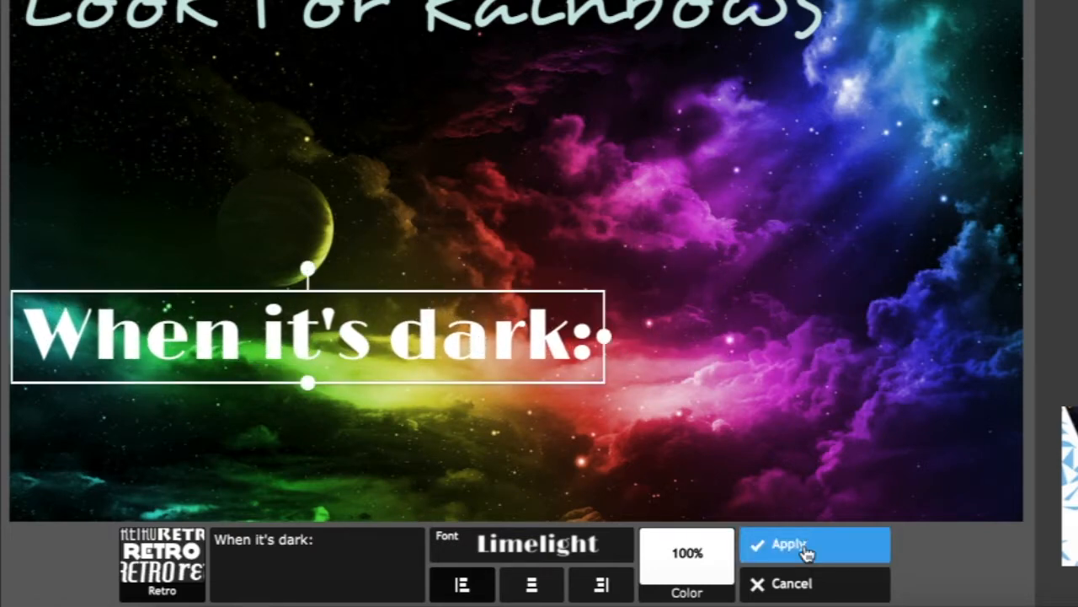
pyautogui.click(805, 555)
# Start another Retro text in the font Fontleray Brown and enter "Look For Stars!".
pyautogui.click(576, 547)
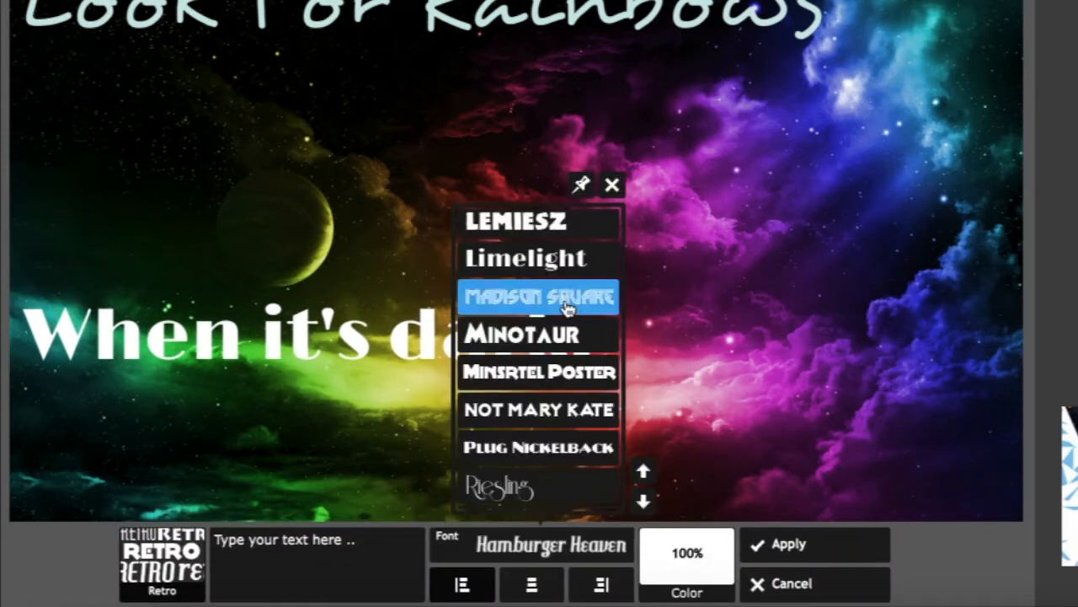
pyautogui.click(643, 473)
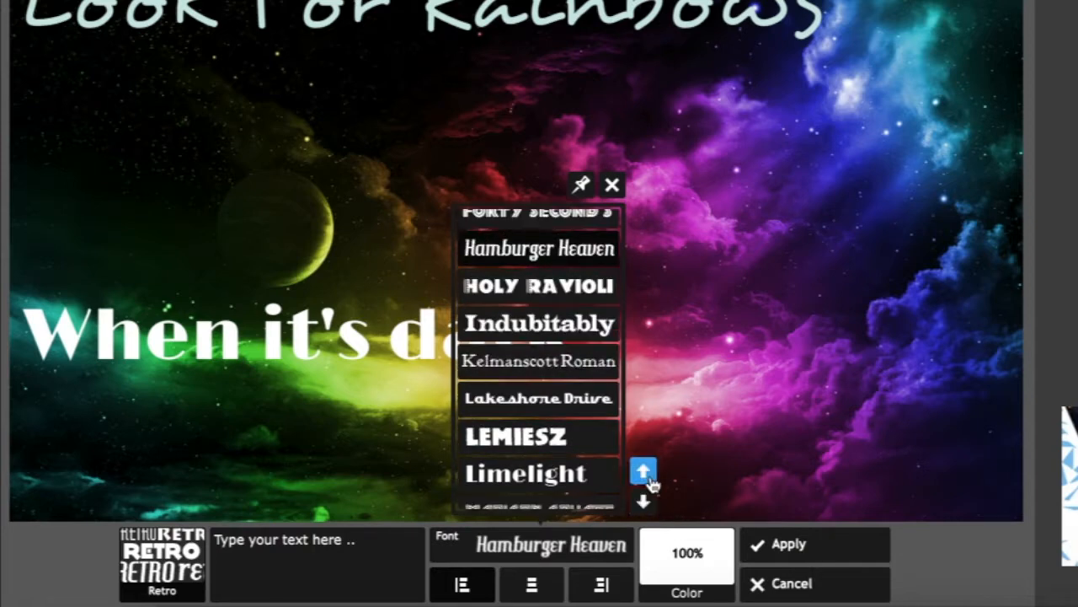
pyautogui.click(643, 473)
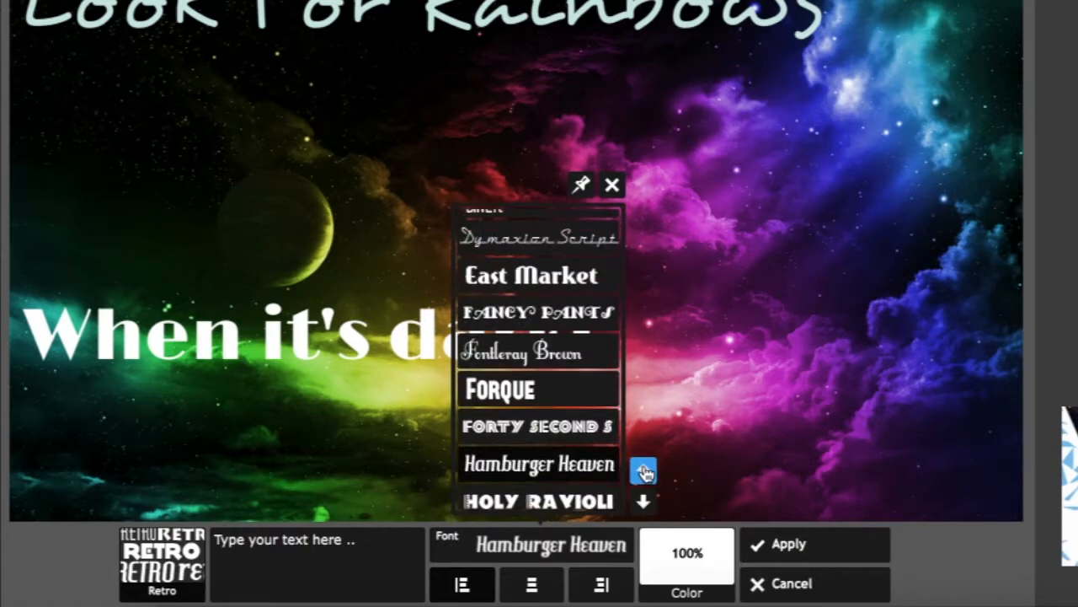
pyautogui.click(573, 348)
pyautogui.write('Look For')
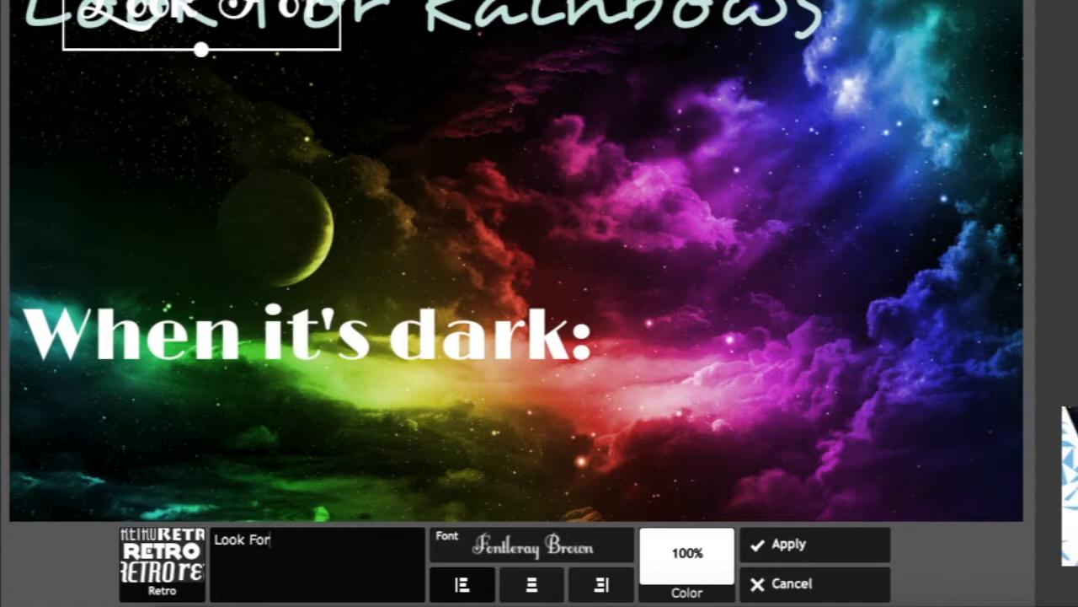
pyautogui.write(' Start!')
# Enlarge "Look For Stars!" and place it directly beneath "When it's dark:" in the lower part of the image.
pyautogui.moveTo(399, 4); pyautogui.dragTo(460, 426)
pyautogui.moveTo(561, 419); pyautogui.dragTo(662, 418)
pyautogui.moveTo(550, 447); pyautogui.dragTo(712, 469)
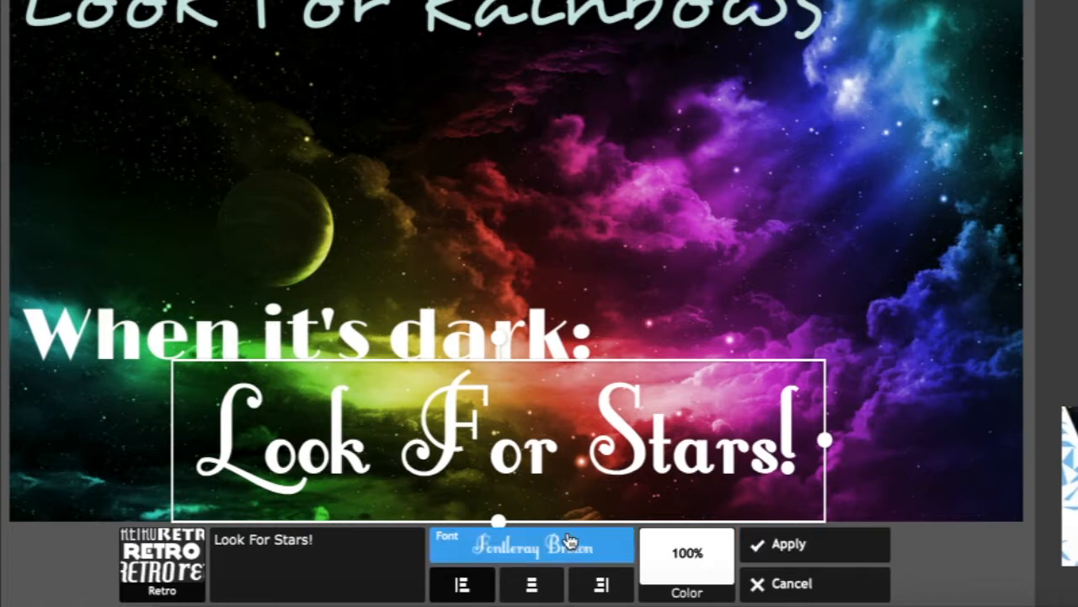
# Colour the "Look For Stars!" text light purple and apply it.
pyautogui.click(686, 560)
pyautogui.click(674, 410)
pyautogui.click(647, 406)
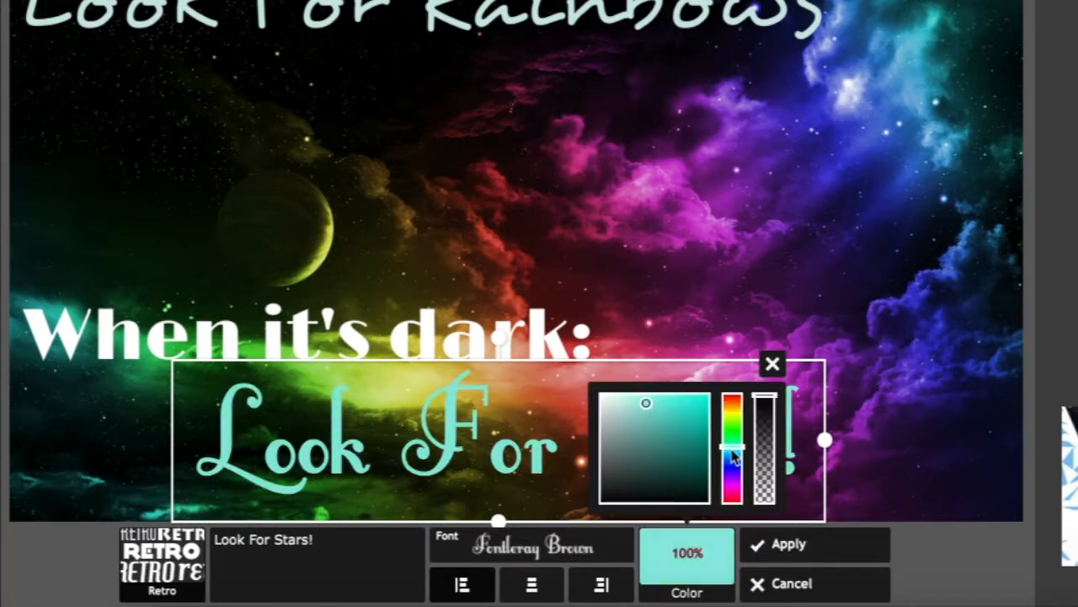
pyautogui.moveTo(733, 455); pyautogui.dragTo(733, 468)
pyautogui.click(734, 479)
pyautogui.click(625, 400)
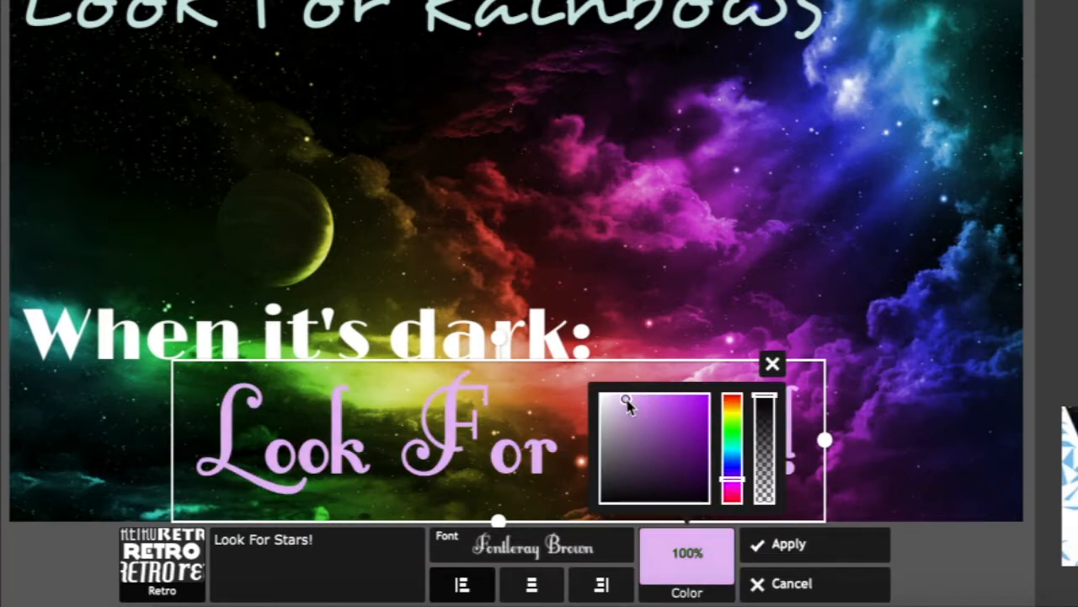
pyautogui.click(773, 366)
pyautogui.click(813, 546)
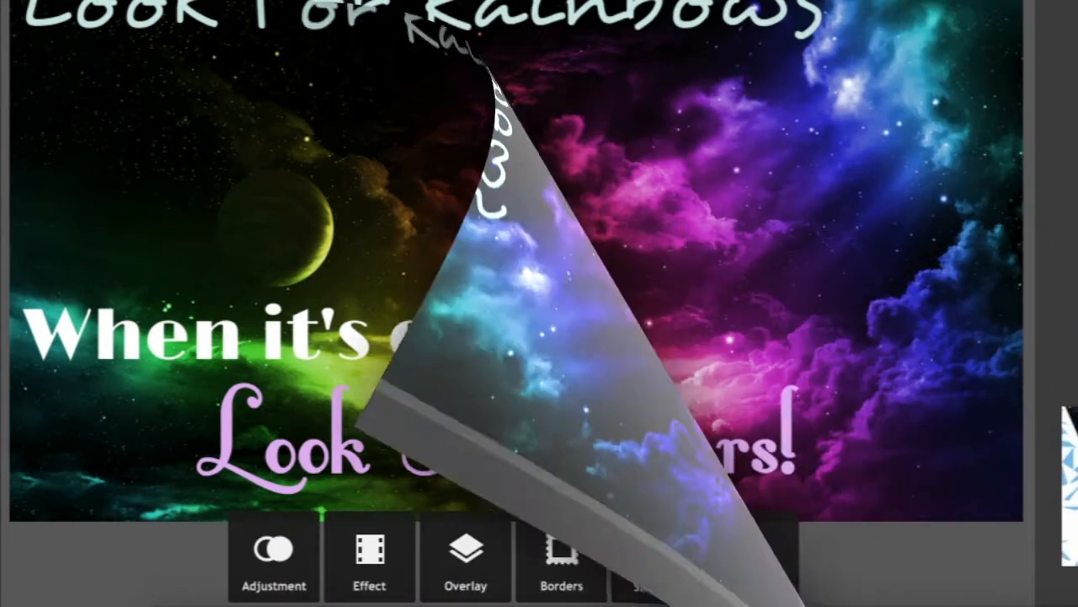
# Capture the finished galaxy image as a screenshot, place the file above wallpaper-aa355.jpg on the desktop and open it.
pyautogui.moveTo(224, 5); pyautogui.dragTo(1017, 511)
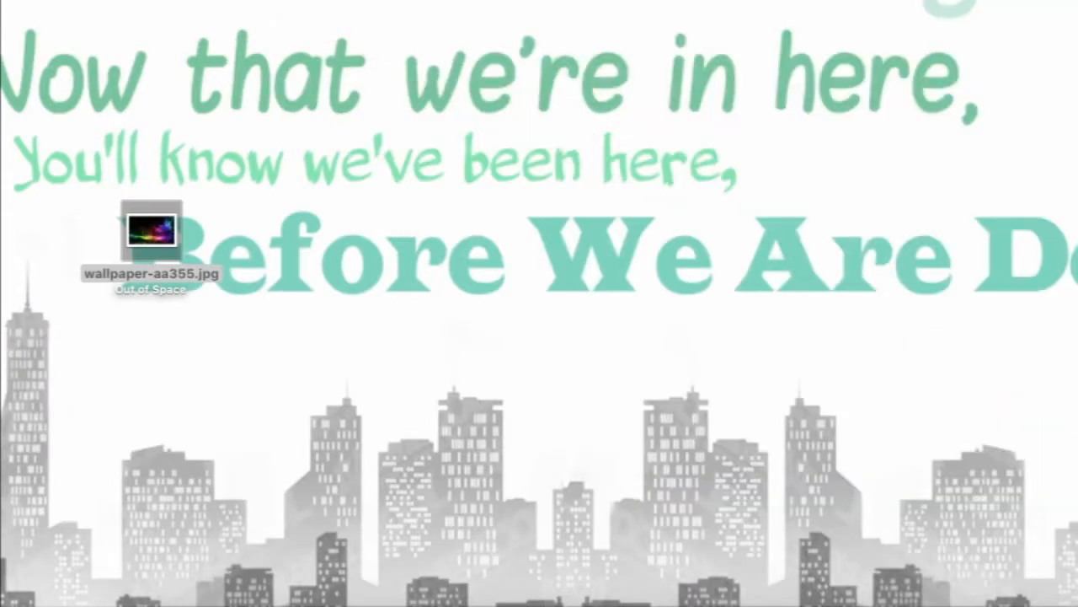
pyautogui.moveTo(1077, 103); pyautogui.dragTo(157, 110)
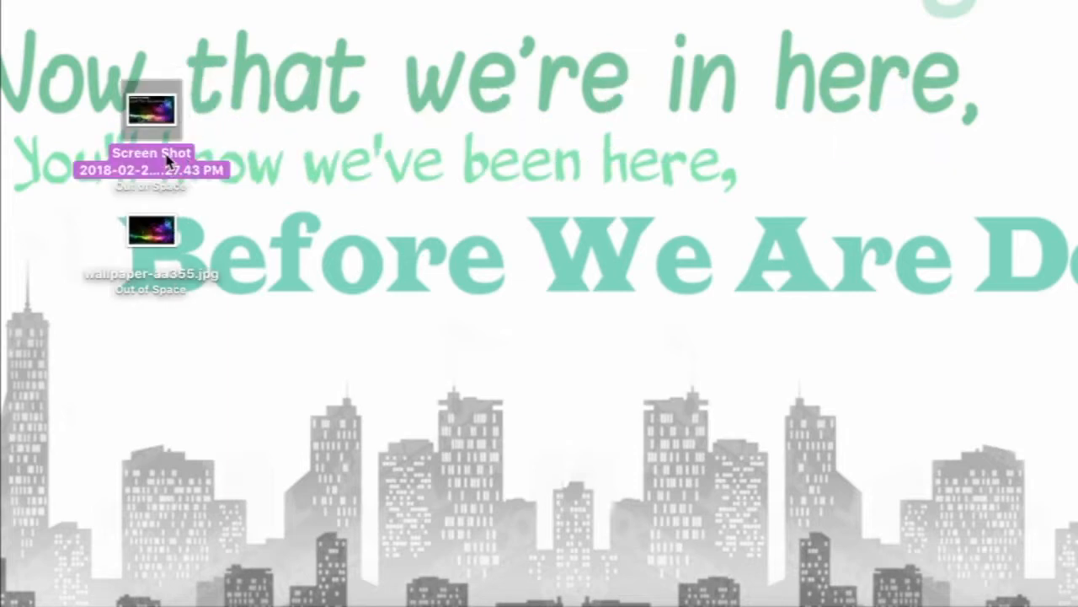
pyautogui.doubleClick(151, 153)
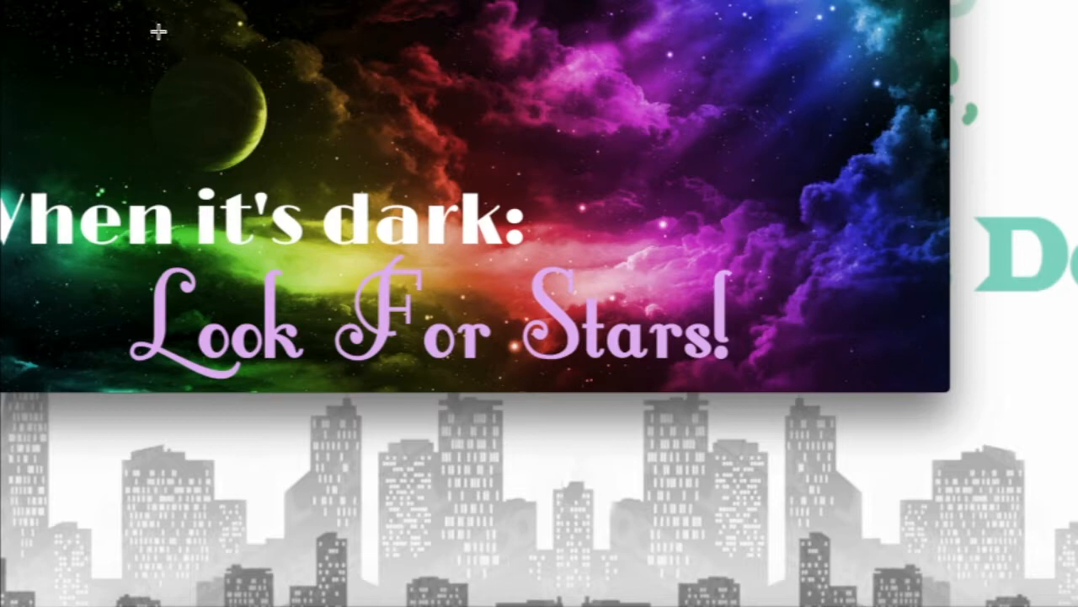